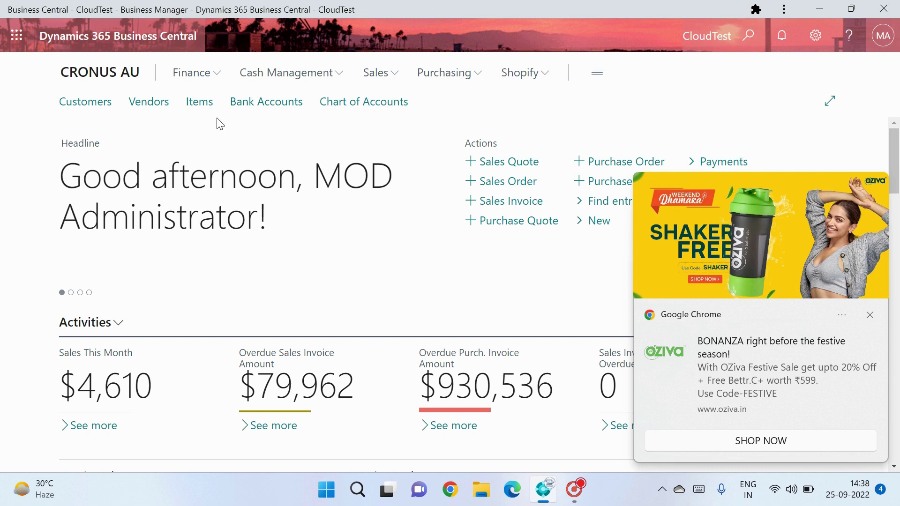
Open the item card for item 1000, Apple, from the Items list.
{"action": "left_click", "coordinate": [196, 103]}
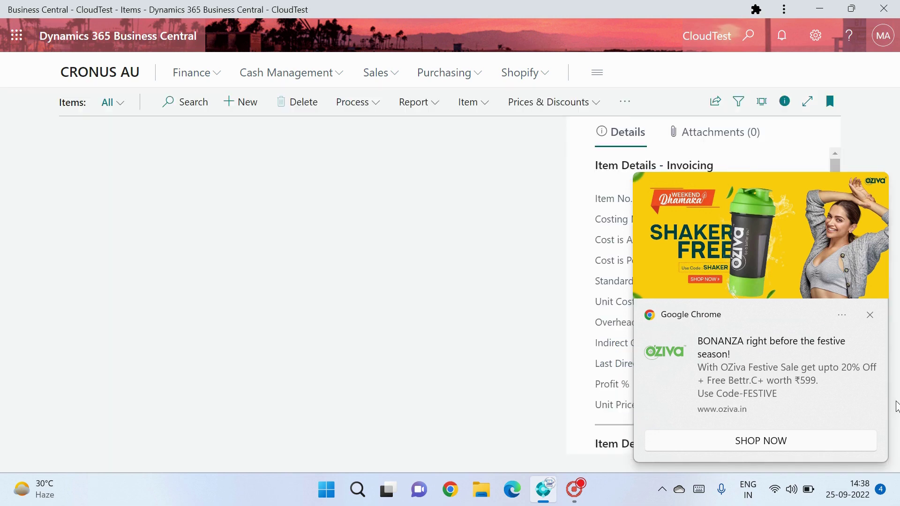
{"action": "left_click", "coordinate": [869, 314]}
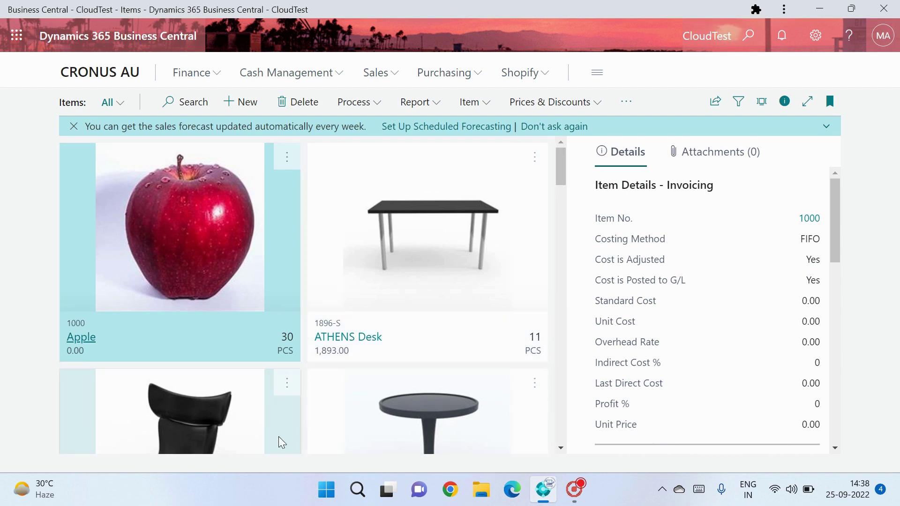
{"action": "left_click", "coordinate": [82, 338]}
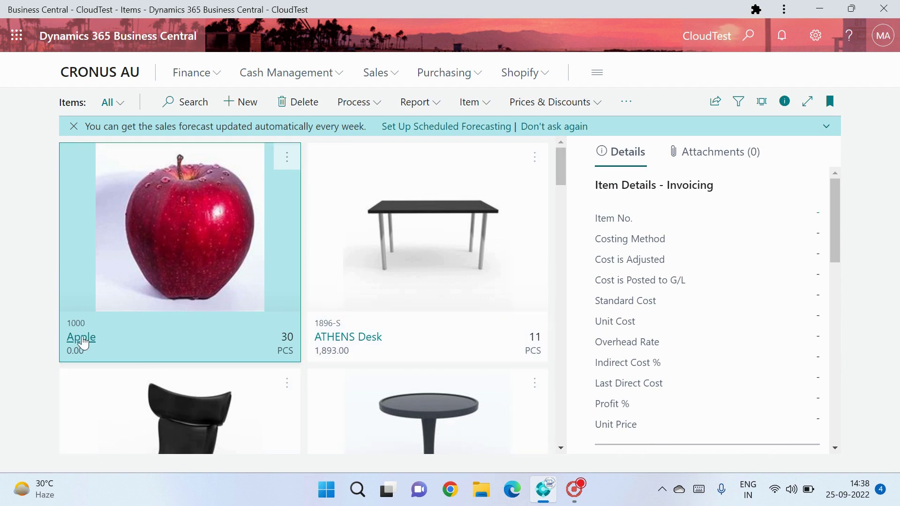
{"action": "left_click", "coordinate": [82, 336]}
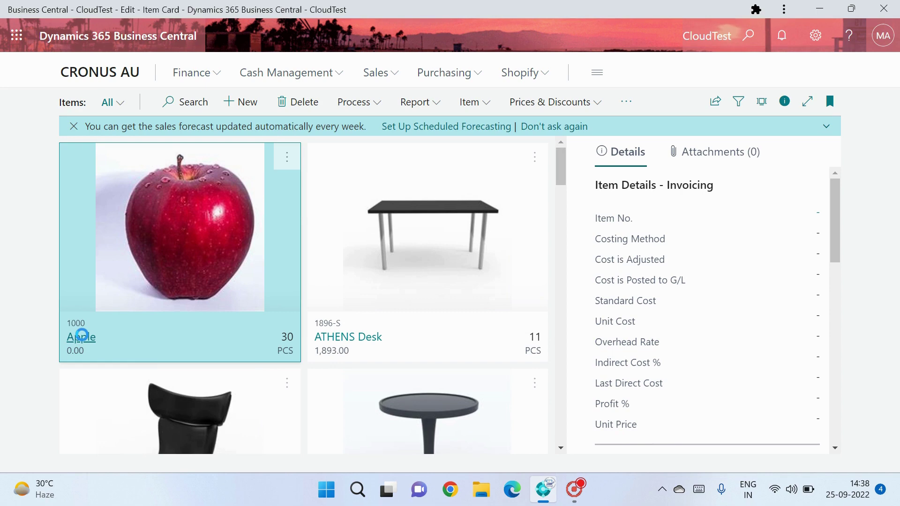
Review Apple's inventory, costing and replenishment settings, and examine the location and quantity columns of the item ledger entries behind its inventory.
{"action": "scroll", "coordinate": [510, 349], "scroll_direction": "down", "scroll_amount": 3}
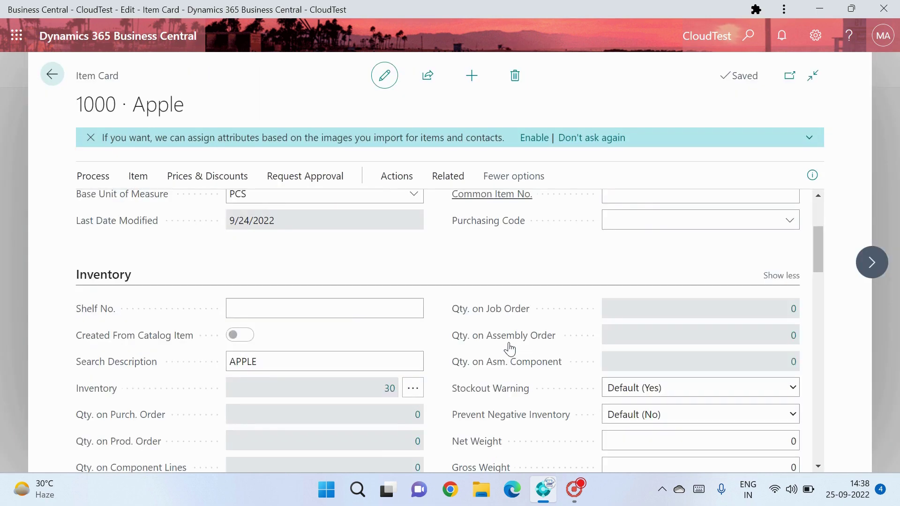
{"action": "scroll", "coordinate": [510, 349], "scroll_direction": "down", "scroll_amount": 10}
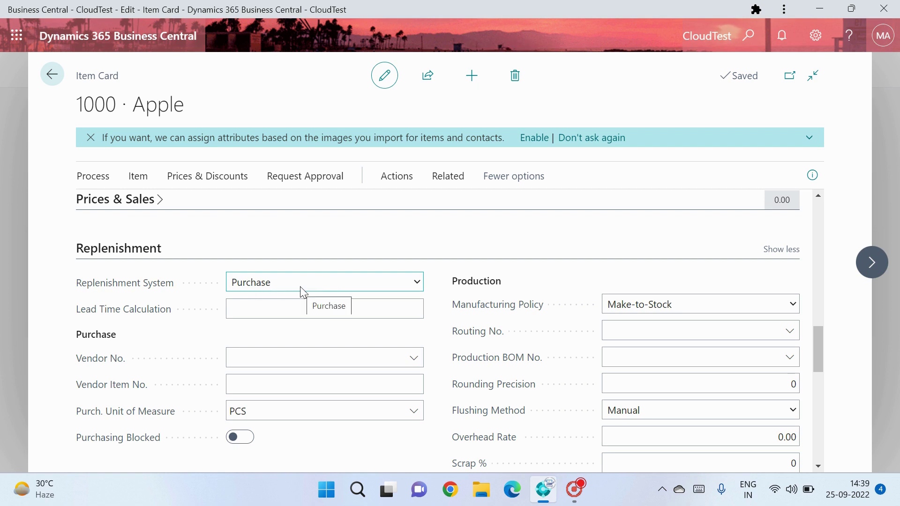
{"action": "scroll", "coordinate": [301, 291], "scroll_direction": "up", "scroll_amount": 10}
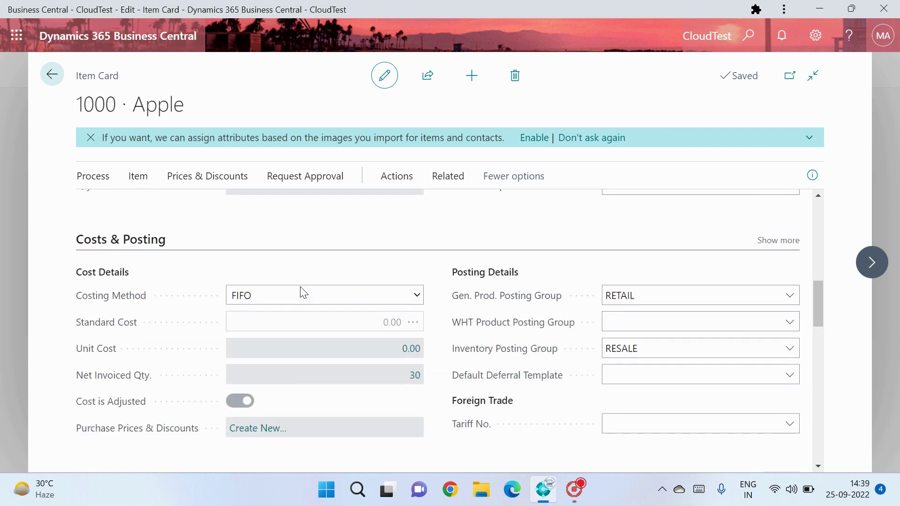
{"action": "scroll", "coordinate": [302, 292], "scroll_direction": "up", "scroll_amount": 4}
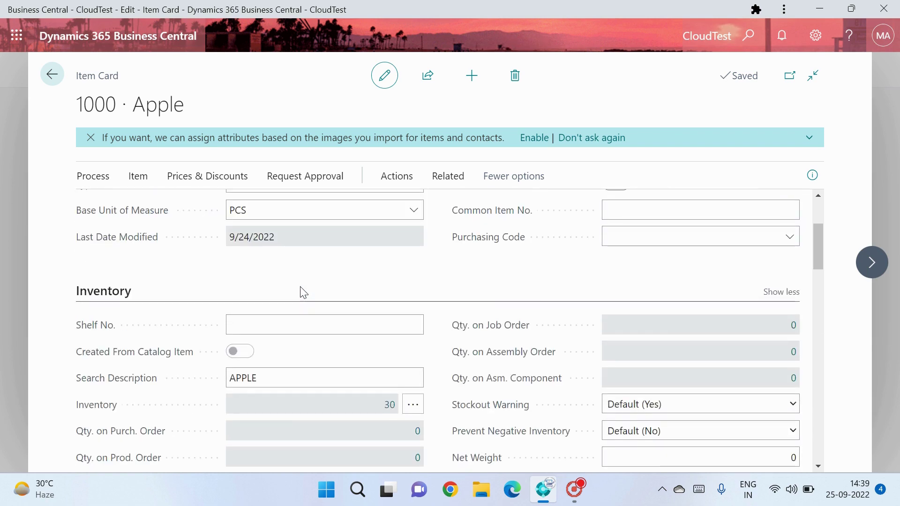
{"action": "scroll", "coordinate": [301, 292], "scroll_direction": "down", "scroll_amount": 2}
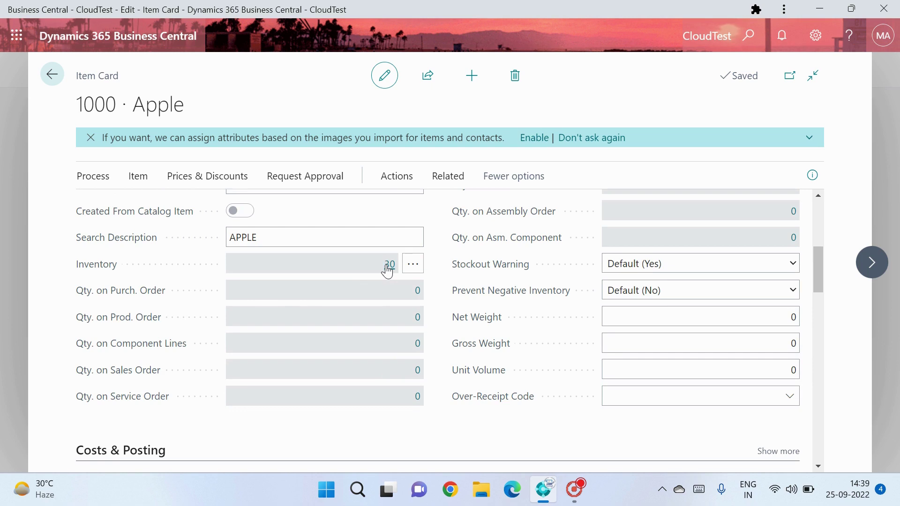
{"action": "left_click", "coordinate": [388, 265]}
{"action": "left_click_drag", "start_coordinate": [364, 437], "coordinate": [549, 424]}
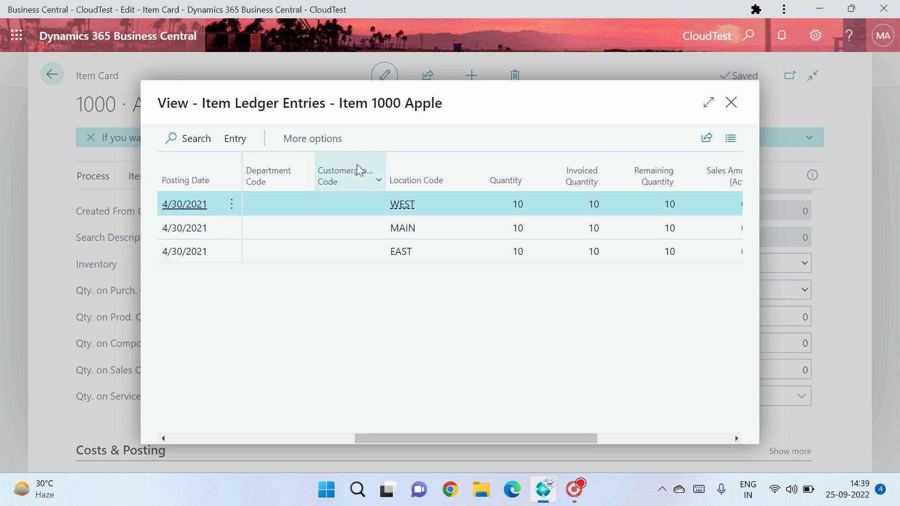
{"action": "mouse_move", "coordinate": [358, 171]}
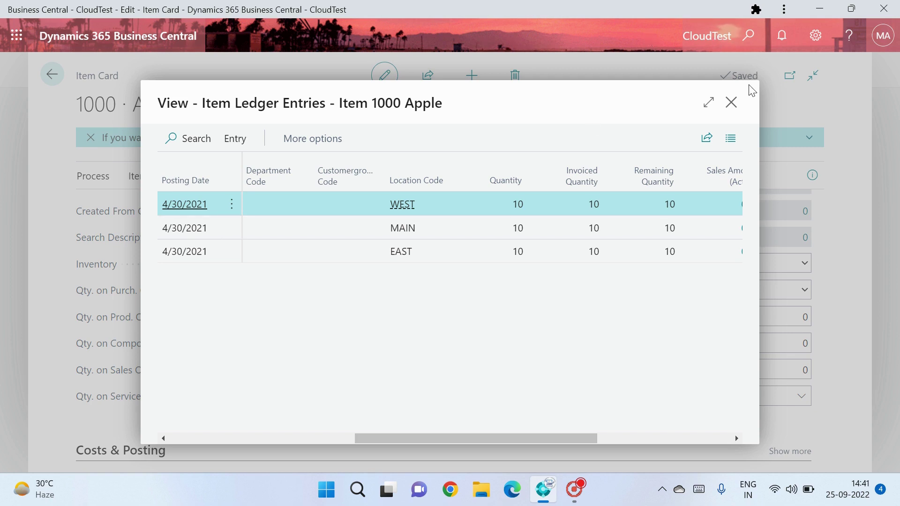
{"action": "left_click", "coordinate": [731, 102]}
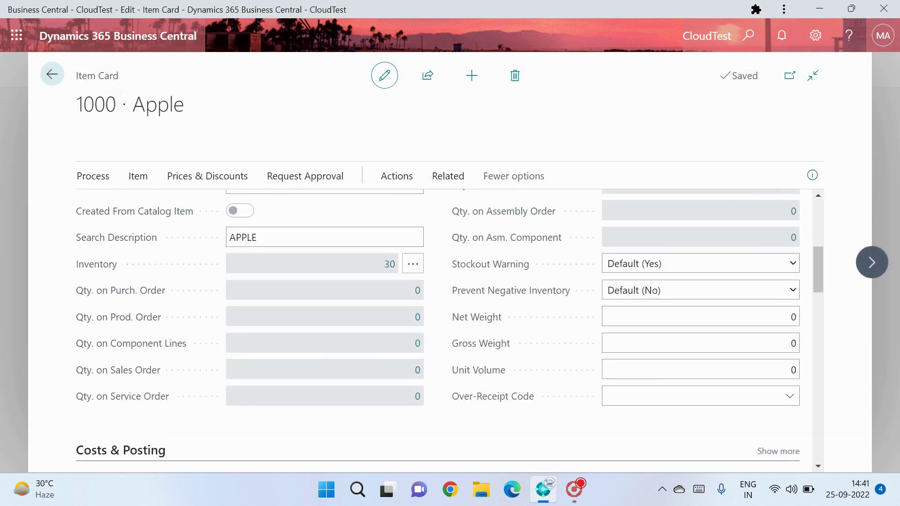
Return from the item card and open the Alpine Ski House order from the Sales Orders list.
{"action": "left_click", "coordinate": [49, 76]}
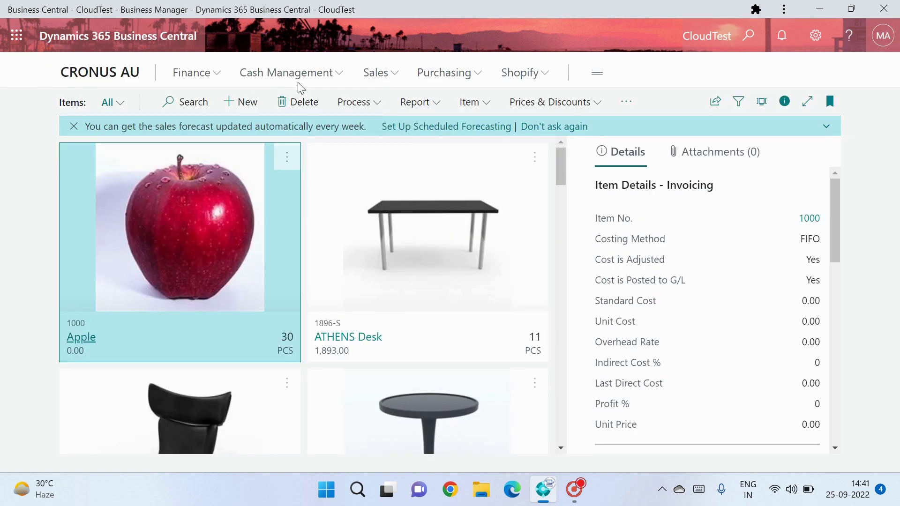
{"action": "left_click", "coordinate": [373, 80]}
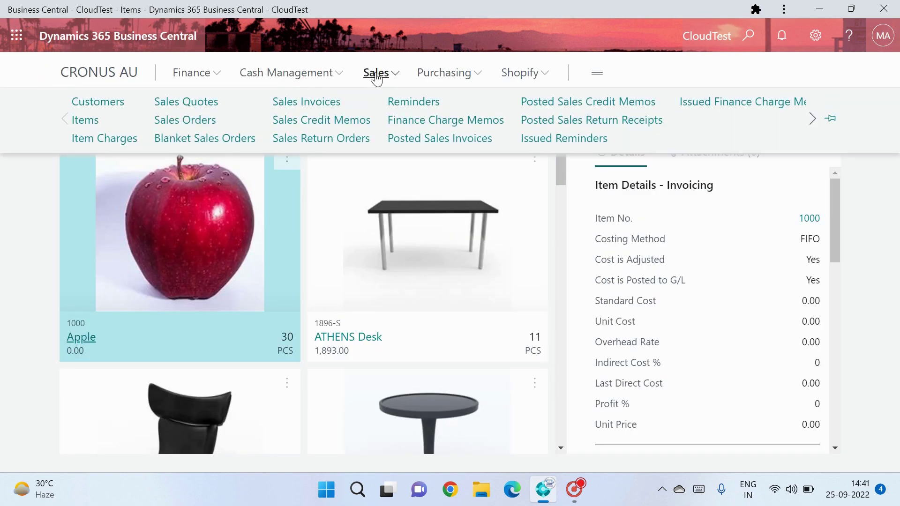
{"action": "left_click", "coordinate": [206, 123]}
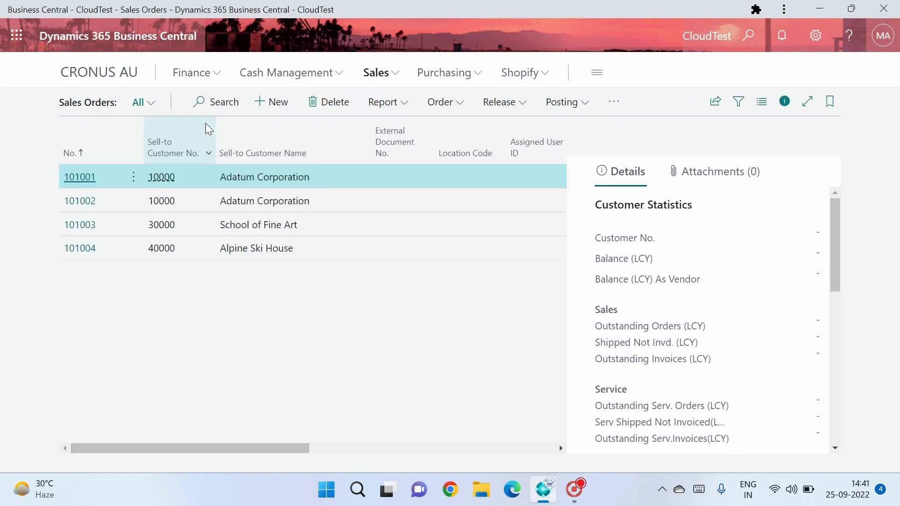
{"action": "left_click", "coordinate": [76, 254]}
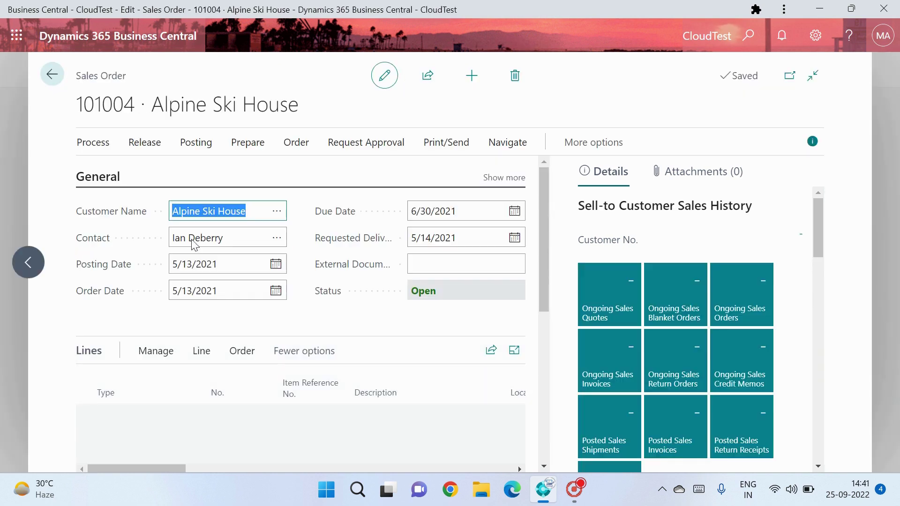
Add item 1000, Apple, to the first sales line and set its location code to EAST.
{"action": "scroll", "coordinate": [368, 305], "scroll_direction": "down", "scroll_amount": 3}
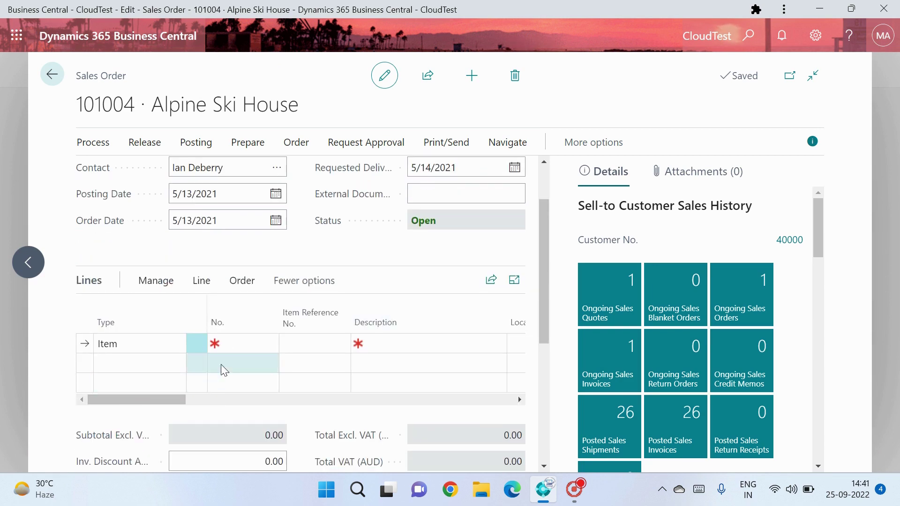
{"action": "left_click", "coordinate": [250, 347]}
{"action": "type", "text": "1000"}
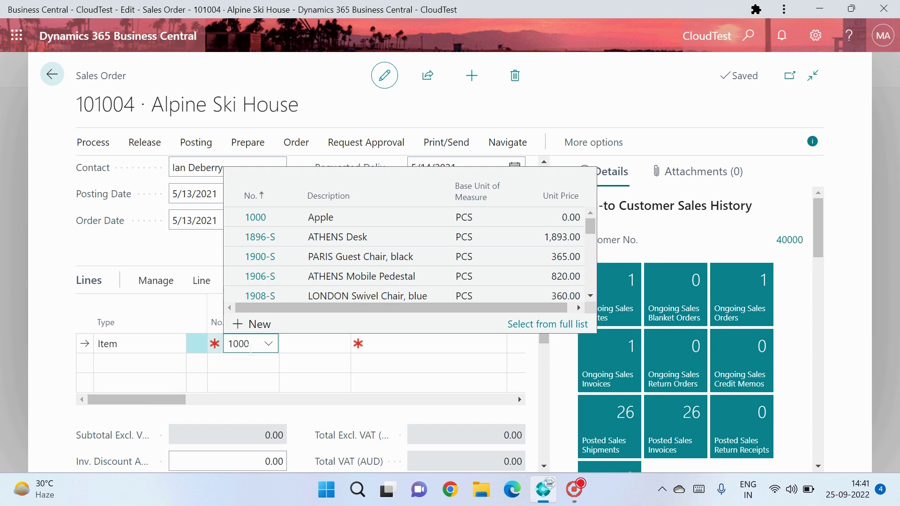
{"action": "key", "text": "Tab"}
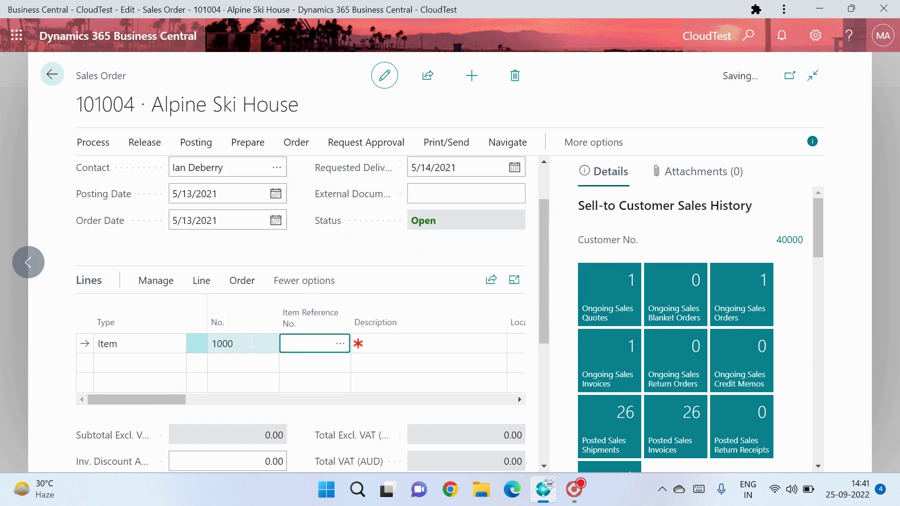
{"action": "left_click_drag", "start_coordinate": [175, 420], "coordinate": [204, 427]}
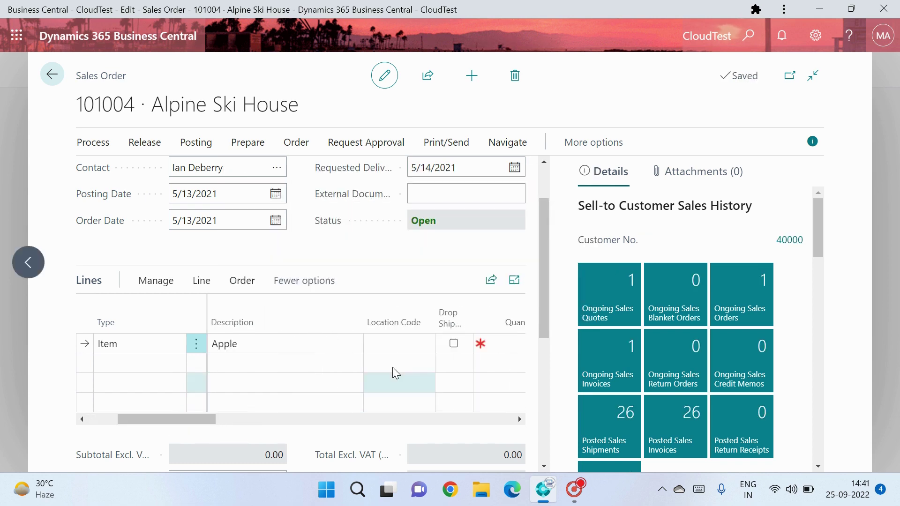
{"action": "left_click", "coordinate": [398, 343]}
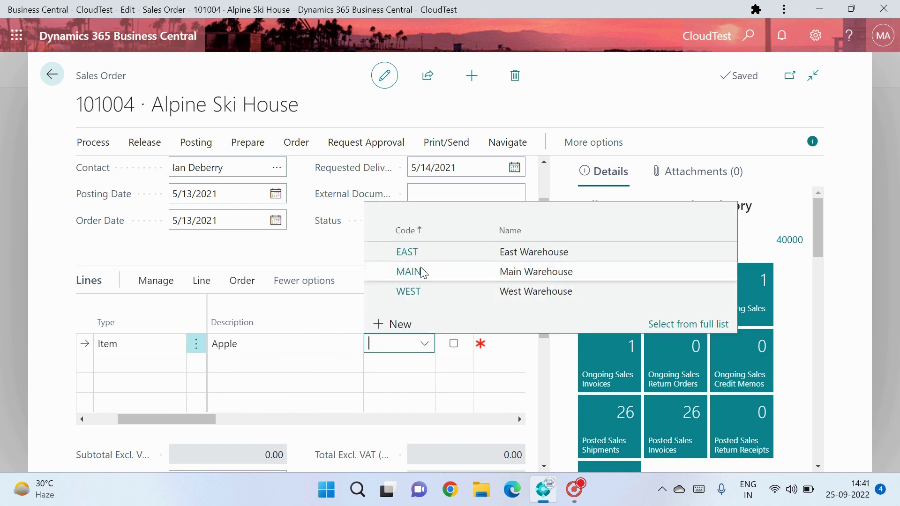
{"action": "left_click", "coordinate": [424, 255]}
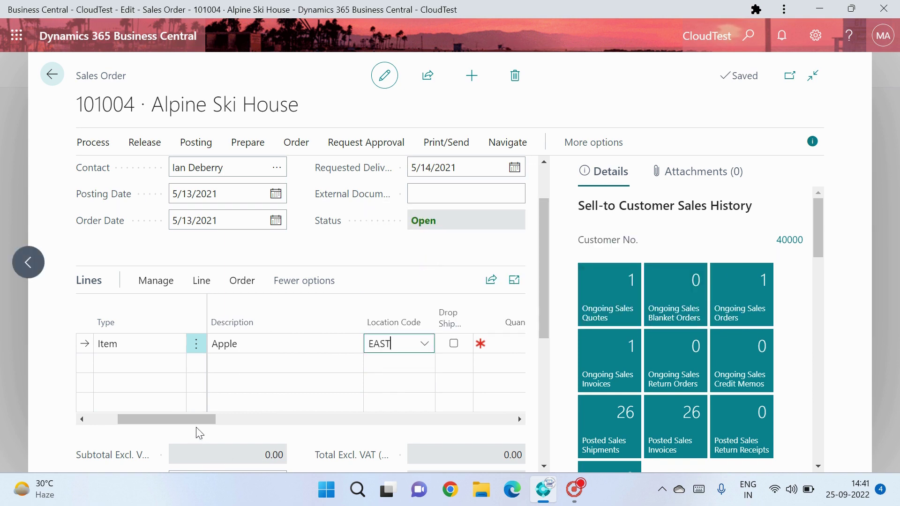
Set the quantity of the first Apple line to 10.
{"action": "left_click_drag", "start_coordinate": [199, 421], "coordinate": [229, 421]}
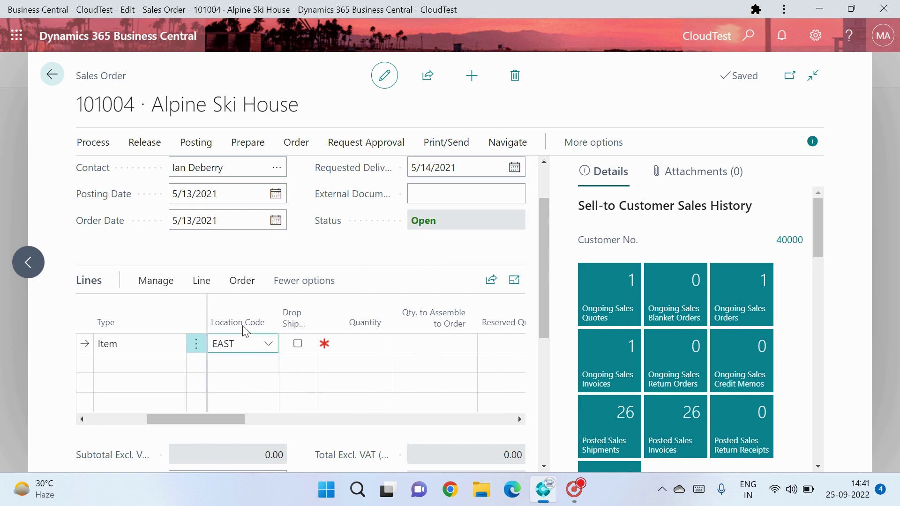
{"action": "key", "text": "Tab"}
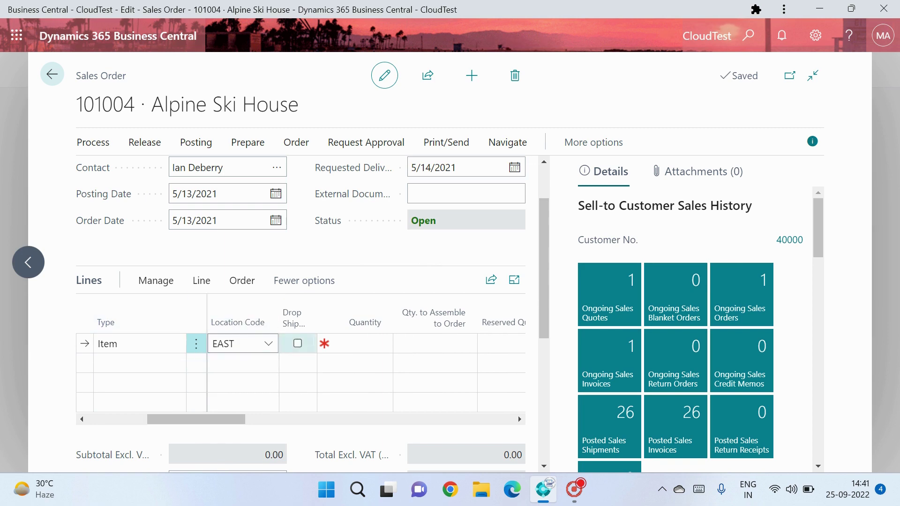
{"action": "left_click", "coordinate": [335, 342]}
{"action": "key", "text": "shift+Tab"}
{"action": "key", "text": "shift+Tab"}
{"action": "left_click", "coordinate": [338, 342]}
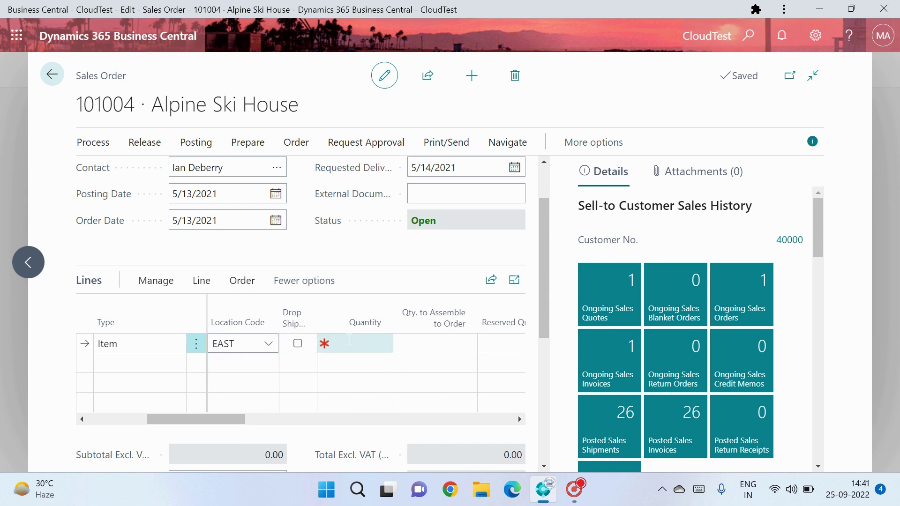
{"action": "type", "text": "10"}
{"action": "key", "text": "Tab"}
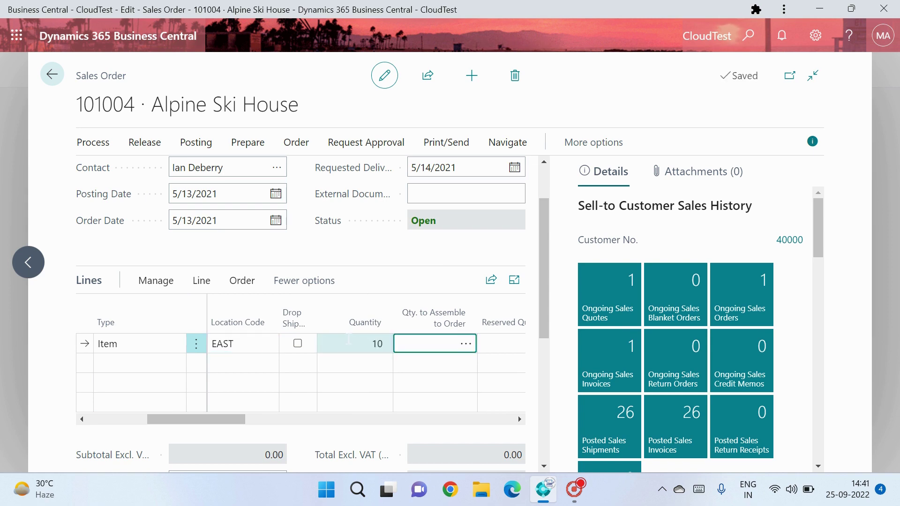
Add a second sales line for the item Apple with location code EAST.
{"action": "left_click_drag", "start_coordinate": [244, 418], "coordinate": [216, 425]}
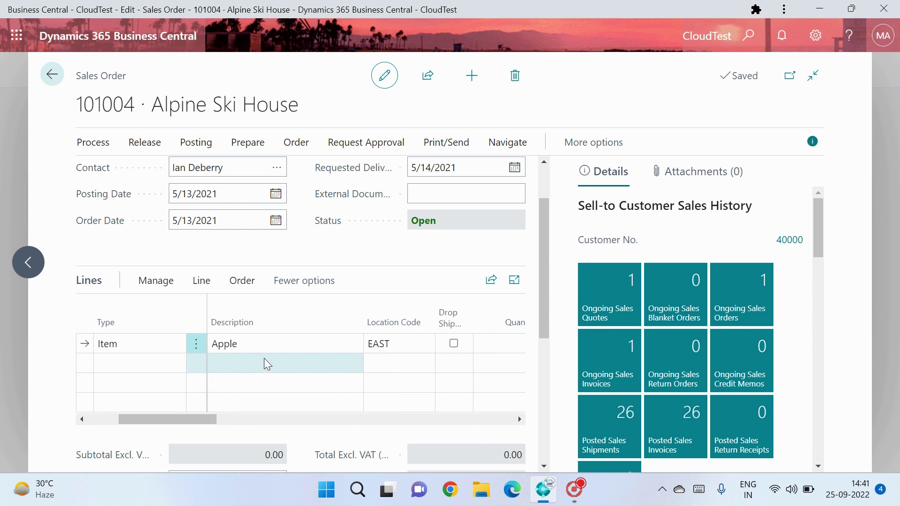
{"action": "left_click", "coordinate": [156, 366]}
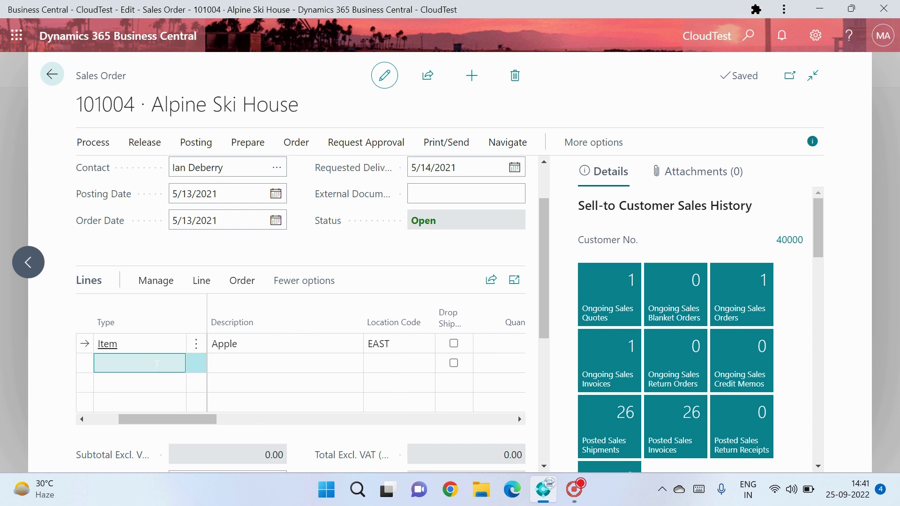
{"action": "left_click", "coordinate": [253, 361]}
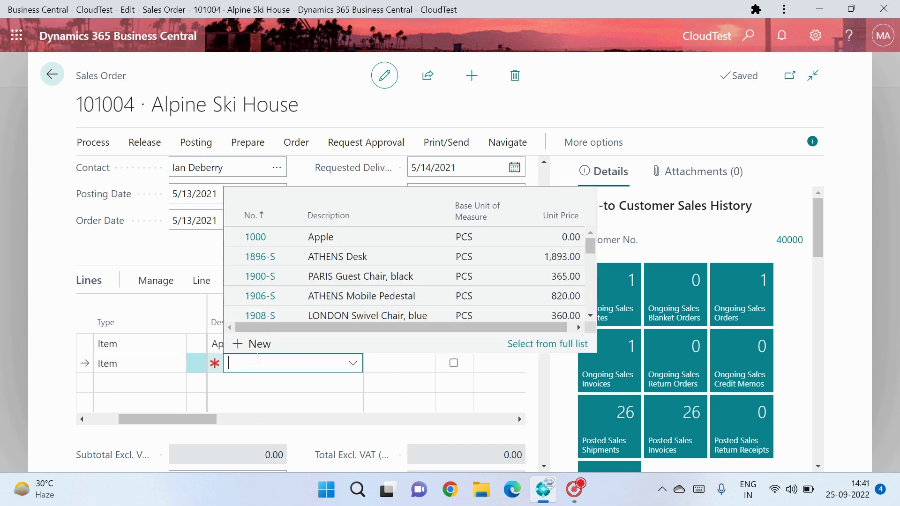
{"action": "left_click", "coordinate": [276, 240]}
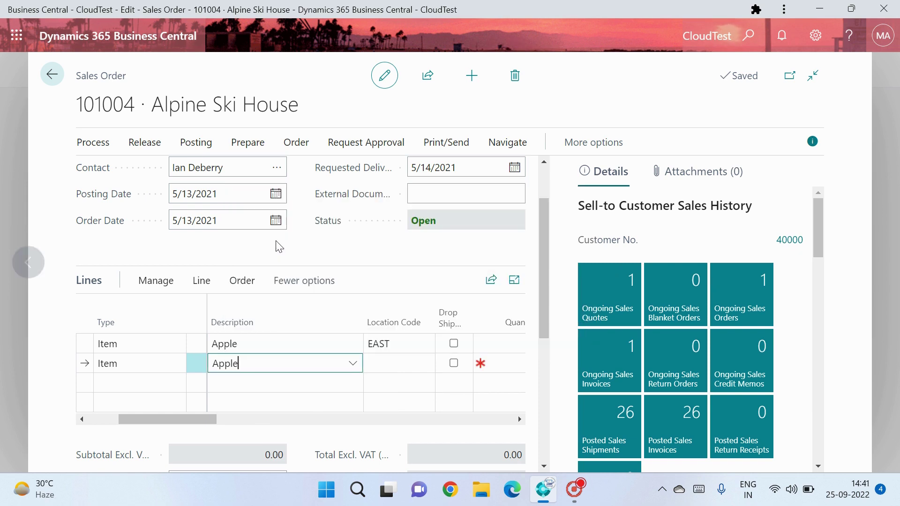
{"action": "left_click", "coordinate": [399, 363]}
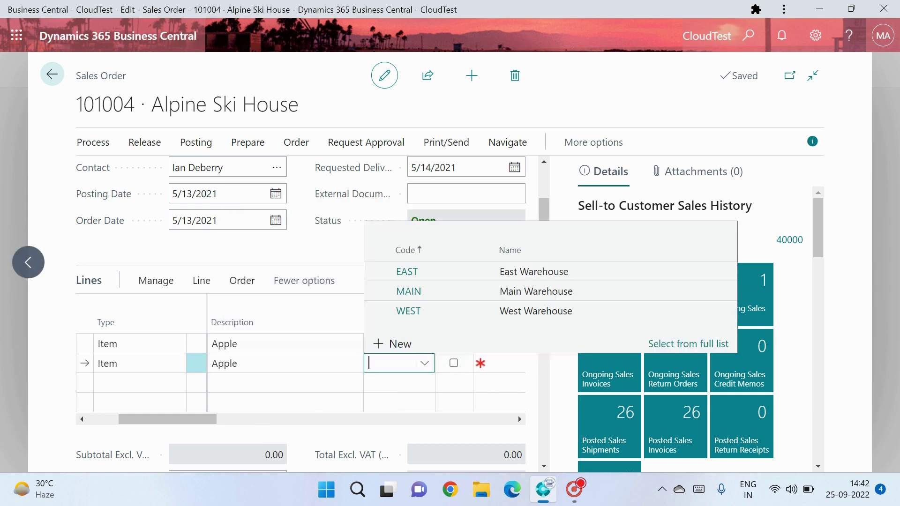
{"action": "left_click", "coordinate": [413, 274]}
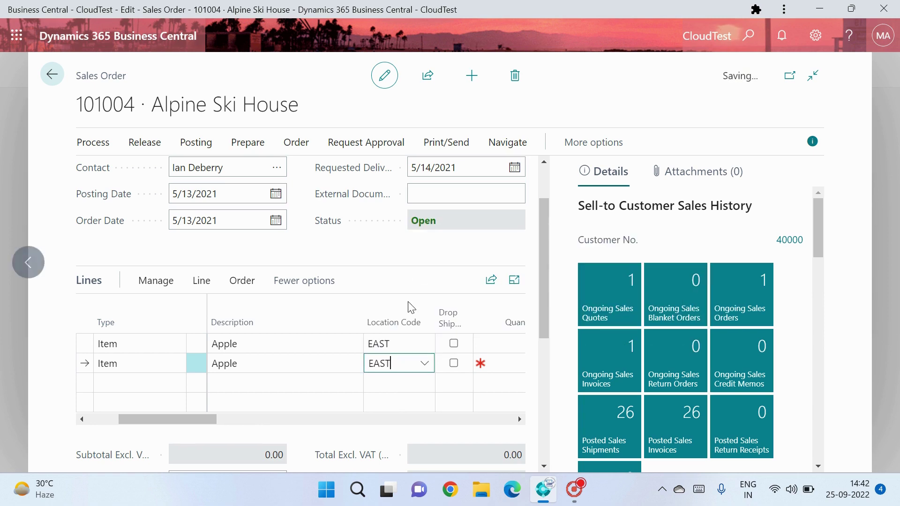
Set the quantity of the second Apple line to 10.
{"action": "key", "text": "Tab"}
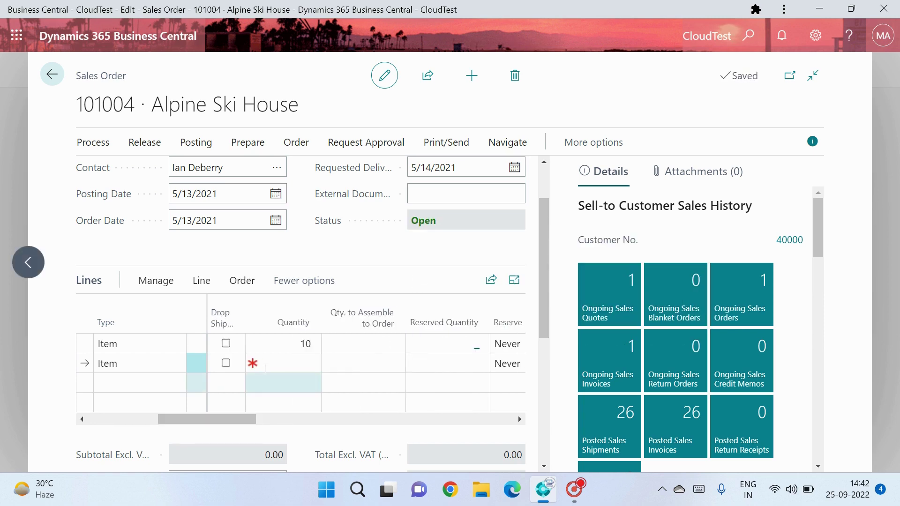
{"action": "type", "text": "10"}
{"action": "key", "text": "Tab"}
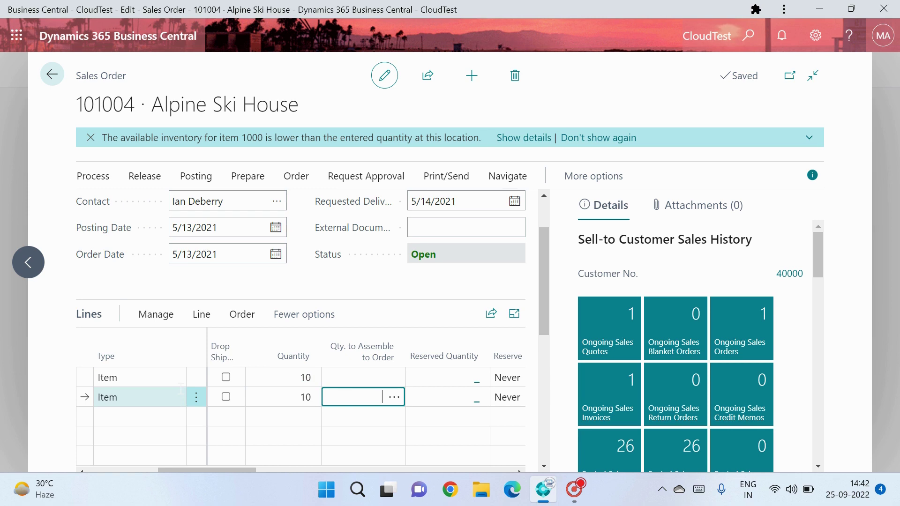
{"action": "left_click", "coordinate": [295, 377]}
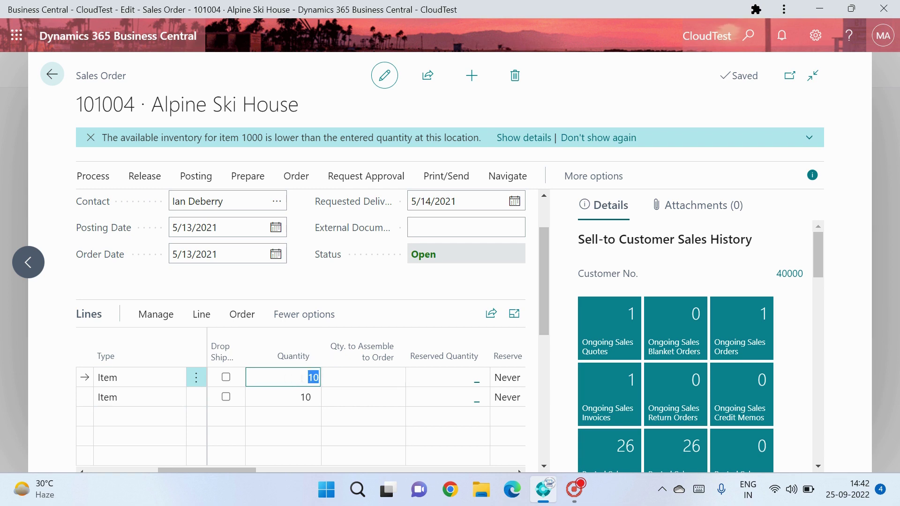
{"action": "left_click", "coordinate": [292, 402]}
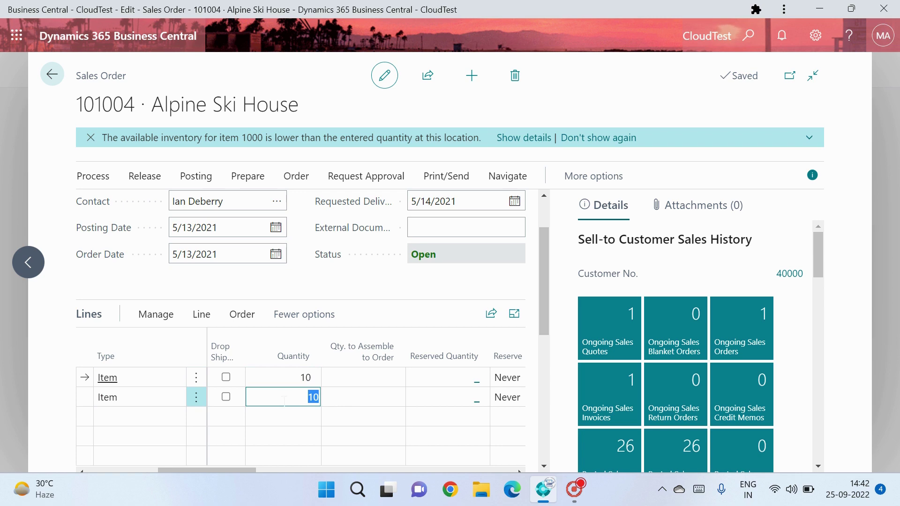
{"action": "left_click", "coordinate": [271, 377]}
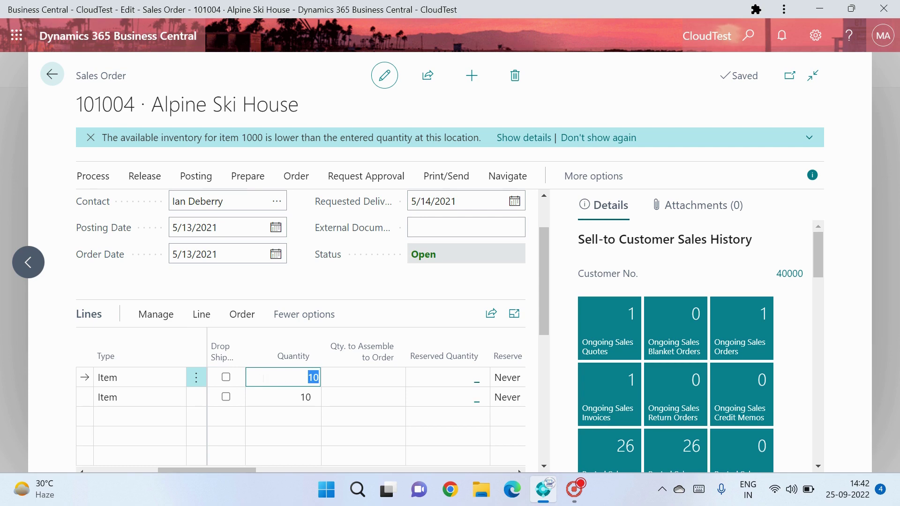
{"action": "left_click", "coordinate": [267, 397]}
Try to reserve inventory for the first Apple line and dismiss the resulting dialog.
{"action": "left_click", "coordinate": [271, 376]}
{"action": "left_click", "coordinate": [200, 322]}
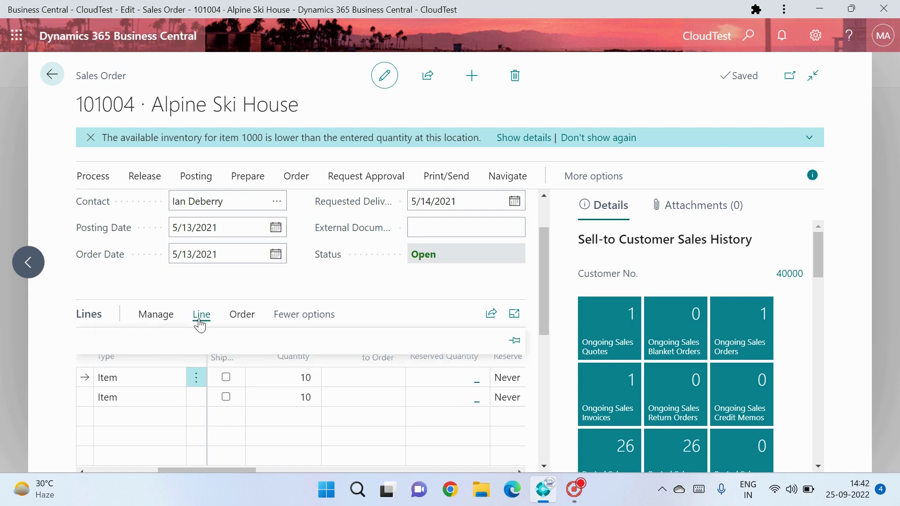
{"action": "left_click", "coordinate": [144, 358]}
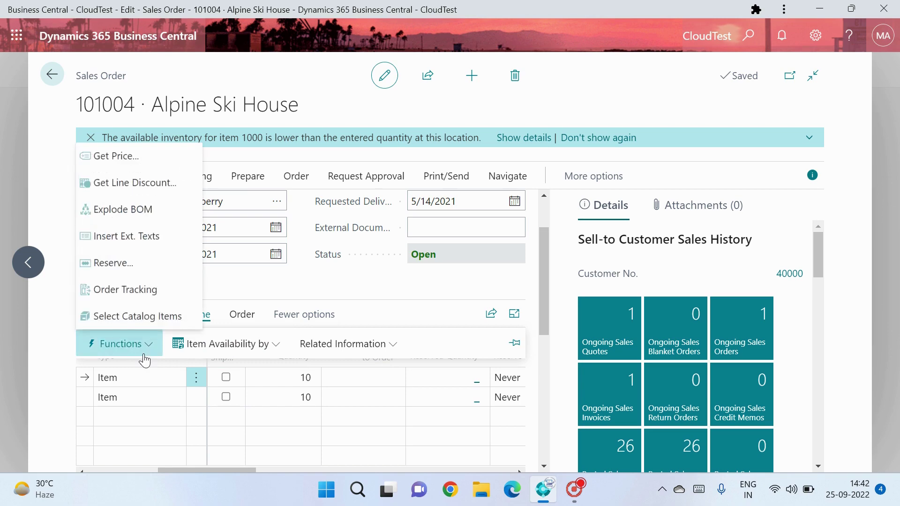
{"action": "left_click", "coordinate": [122, 268]}
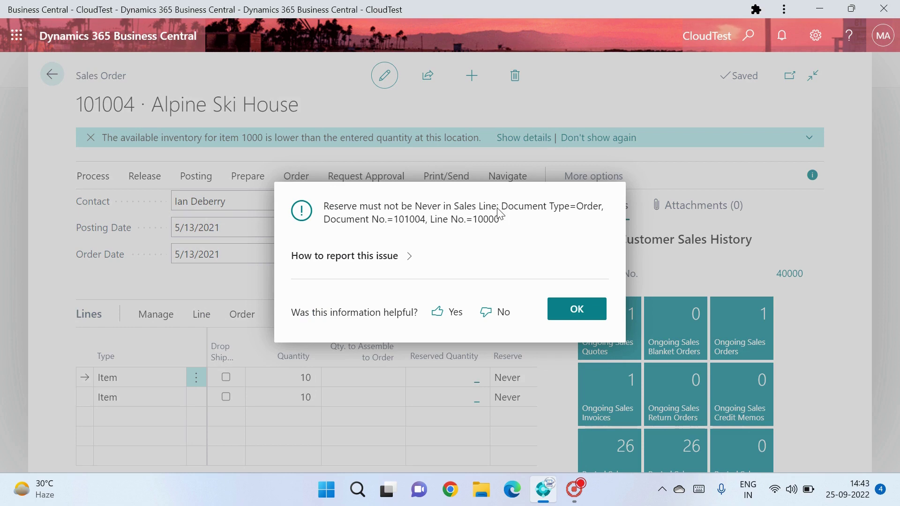
{"action": "left_click", "coordinate": [571, 311]}
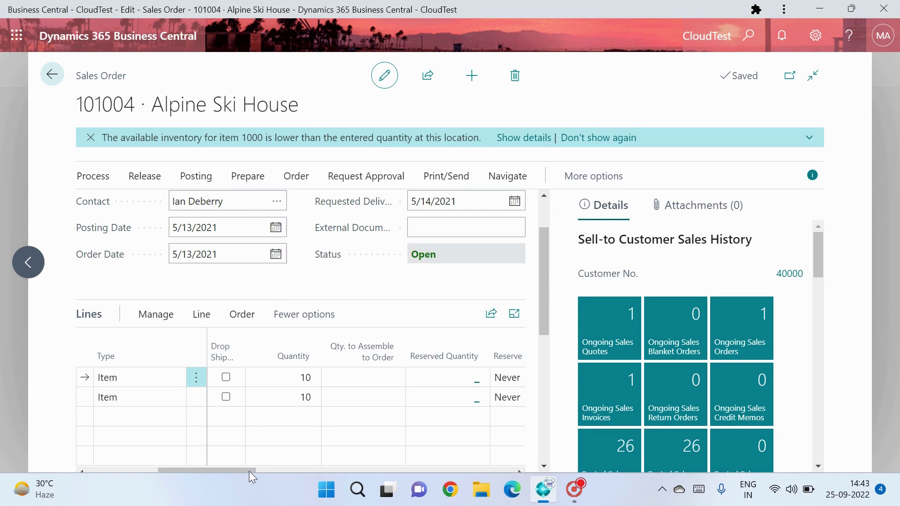
Set the Reserve option of the first Apple line to Optional.
{"action": "left_click_drag", "start_coordinate": [249, 471], "coordinate": [284, 466]}
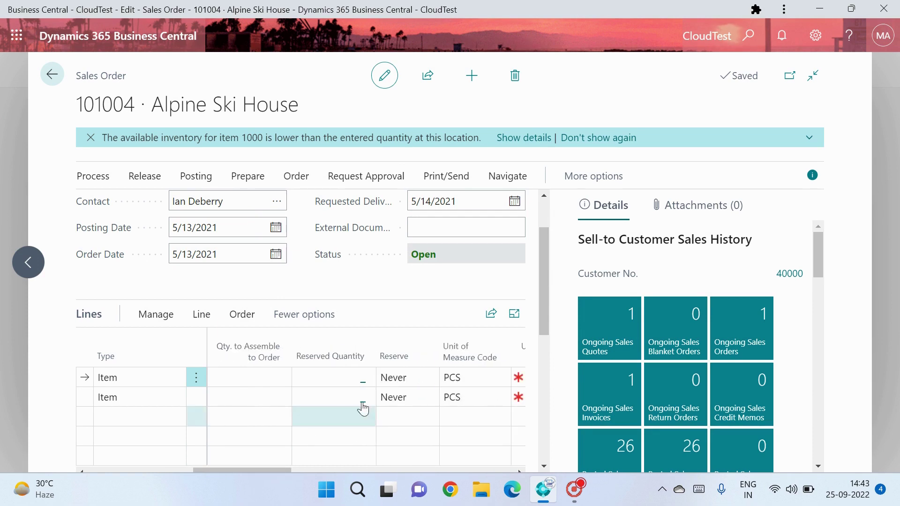
{"action": "left_click", "coordinate": [394, 377]}
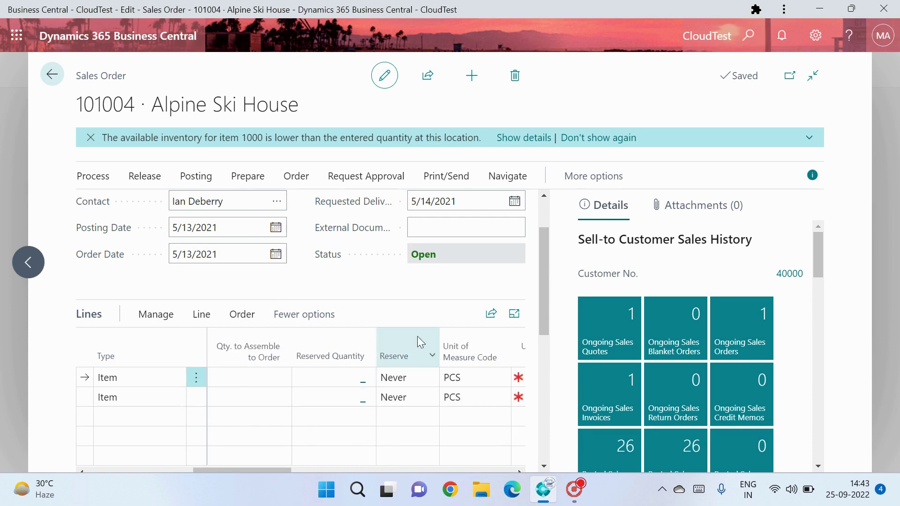
{"action": "left_click", "coordinate": [390, 397]}
{"action": "left_click", "coordinate": [812, 42]}
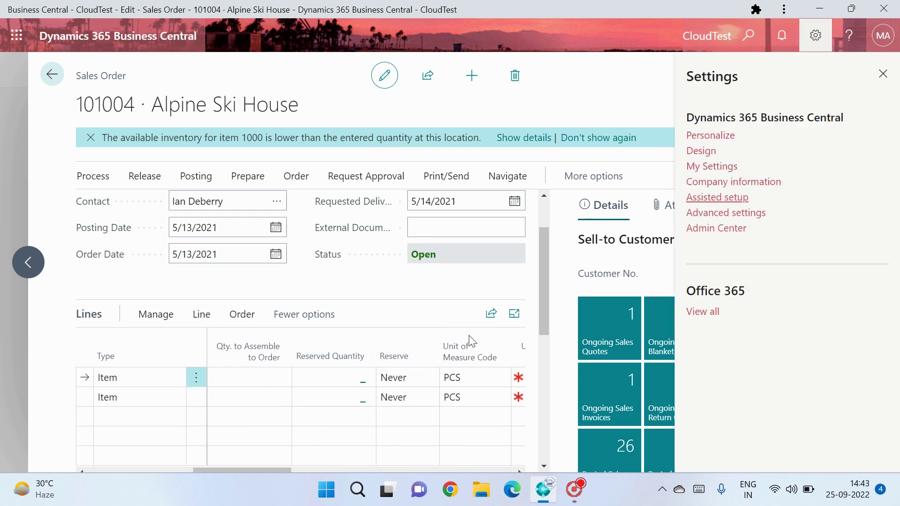
{"action": "left_click", "coordinate": [882, 74]}
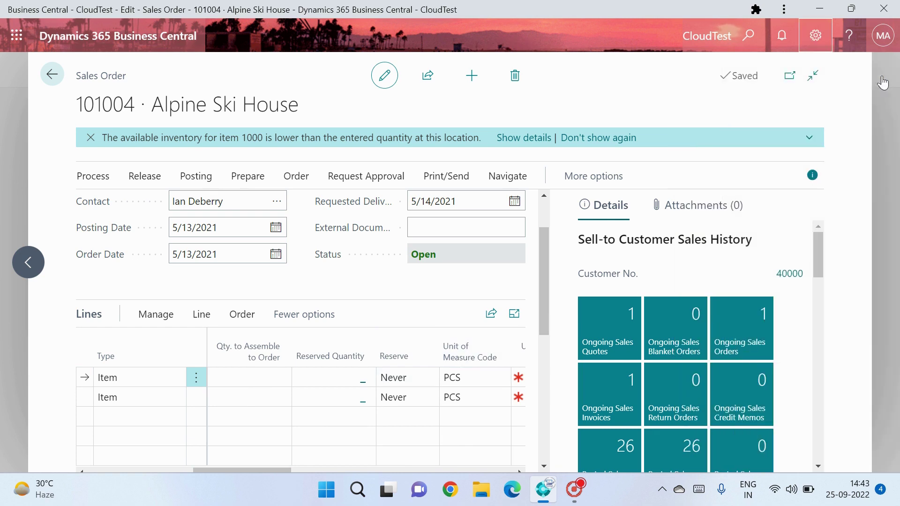
{"action": "left_click", "coordinate": [404, 379]}
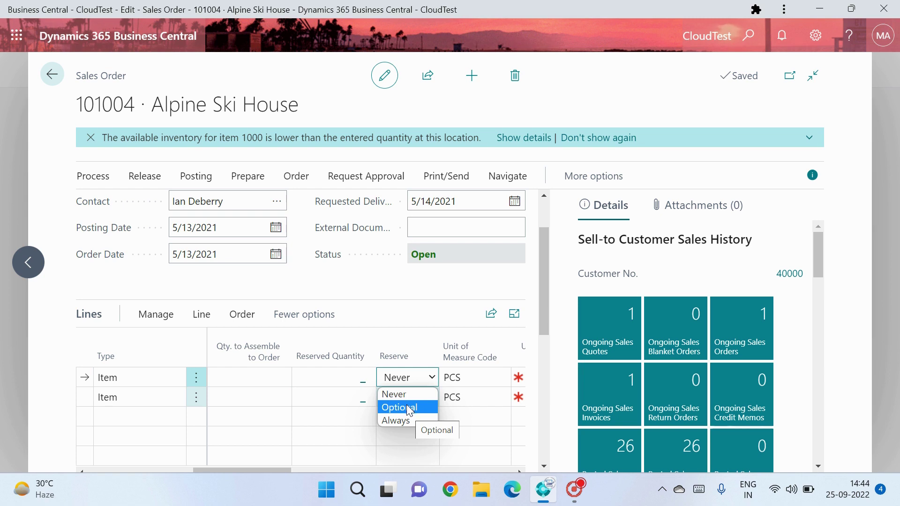
{"action": "left_click", "coordinate": [412, 411]}
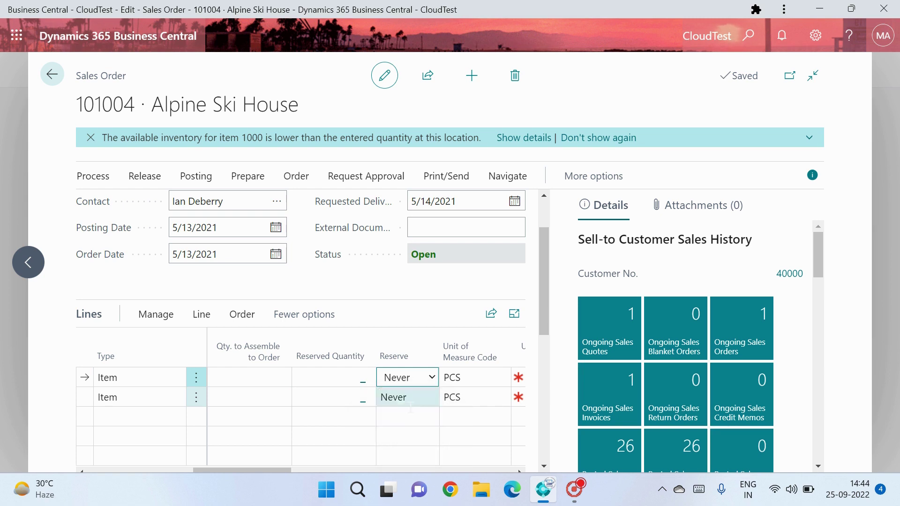
Switch the first Apple line's Reserve option to Always and return it to Optional.
{"action": "left_click", "coordinate": [422, 381]}
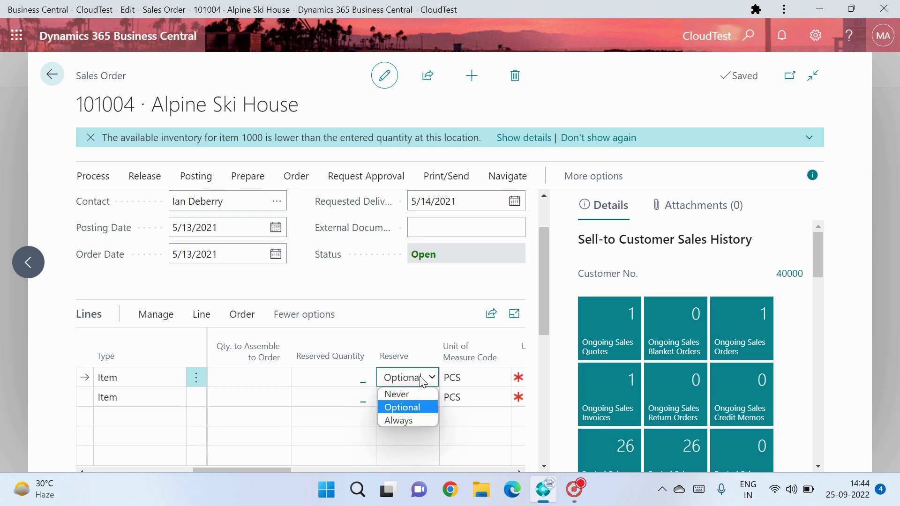
{"action": "left_click", "coordinate": [416, 421]}
{"action": "left_click", "coordinate": [424, 384]}
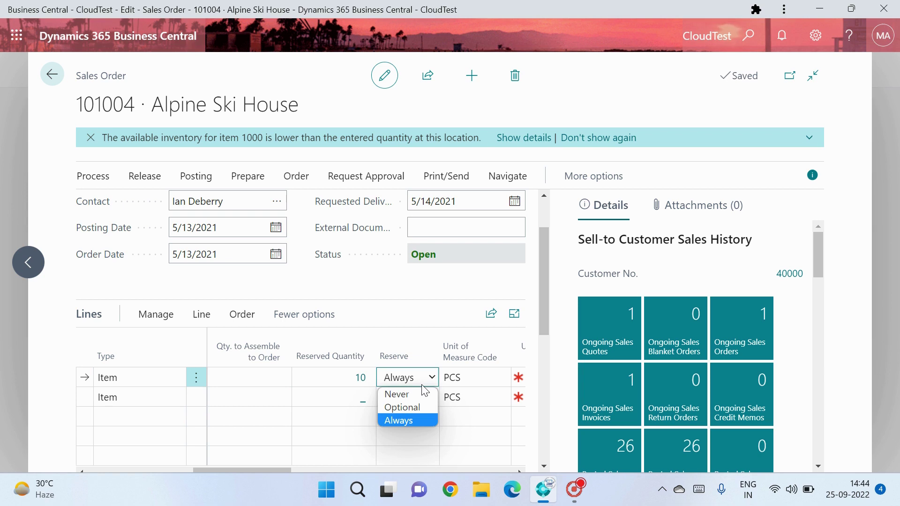
{"action": "left_click", "coordinate": [402, 407]}
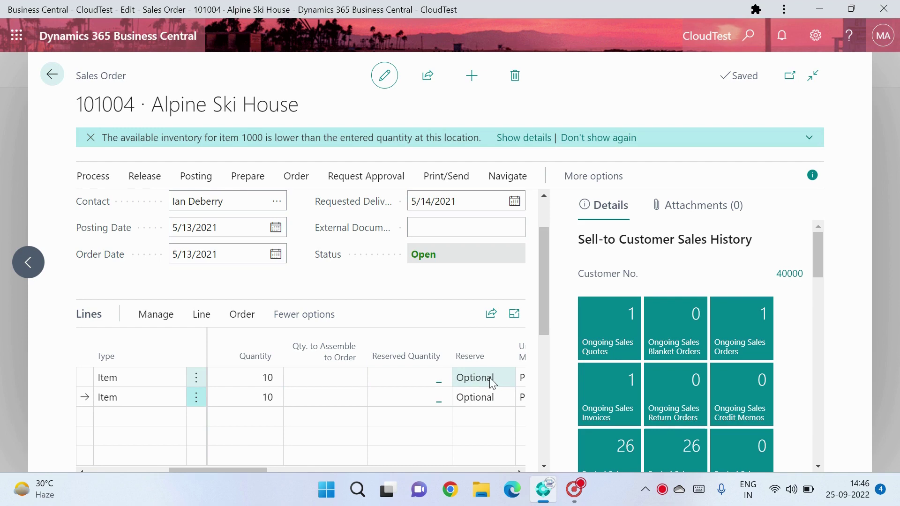
Reserve the first Apple line's quantity from the Item Ledger Entry with Reserve from Current Line, and check its Reserved Quantity.
{"action": "left_click", "coordinate": [234, 377]}
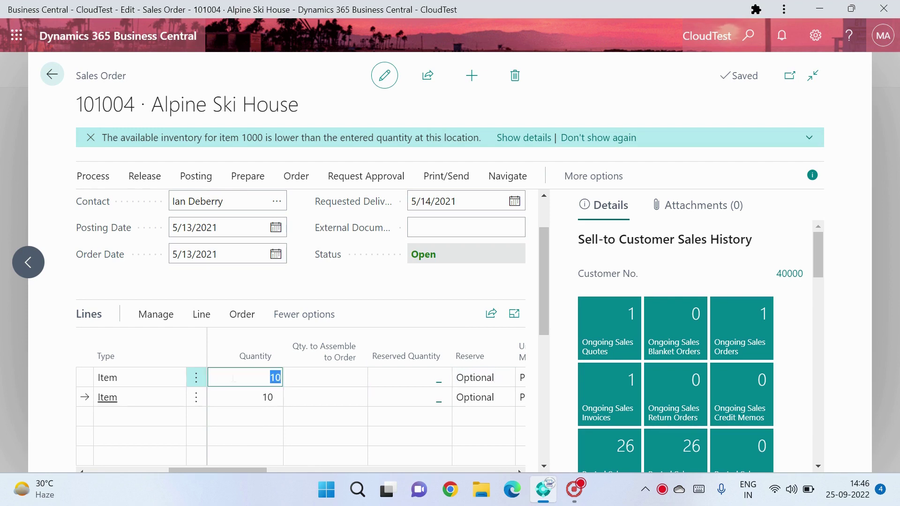
{"action": "left_click", "coordinate": [201, 318]}
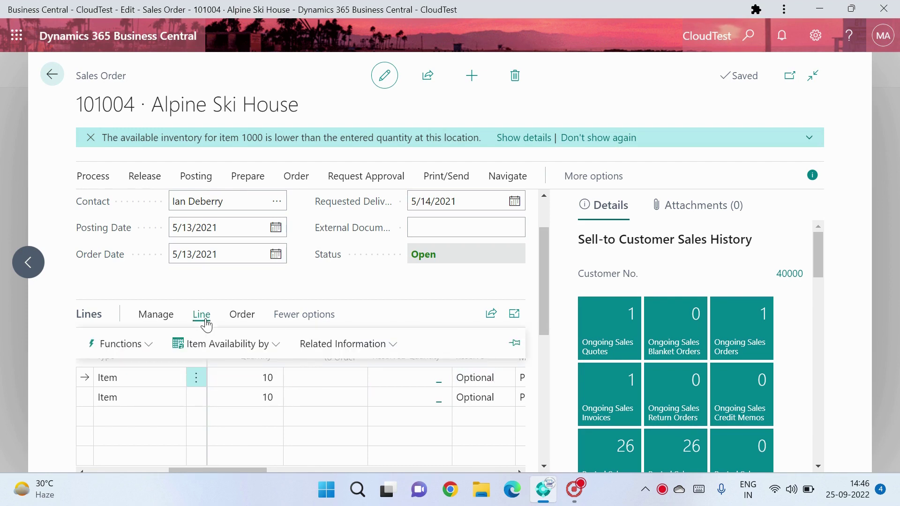
{"action": "left_click", "coordinate": [149, 351]}
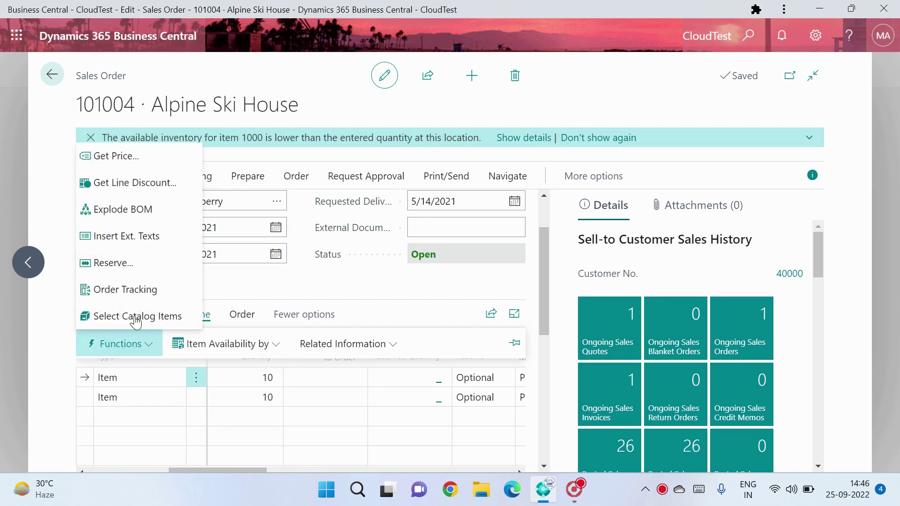
{"action": "left_click", "coordinate": [127, 272]}
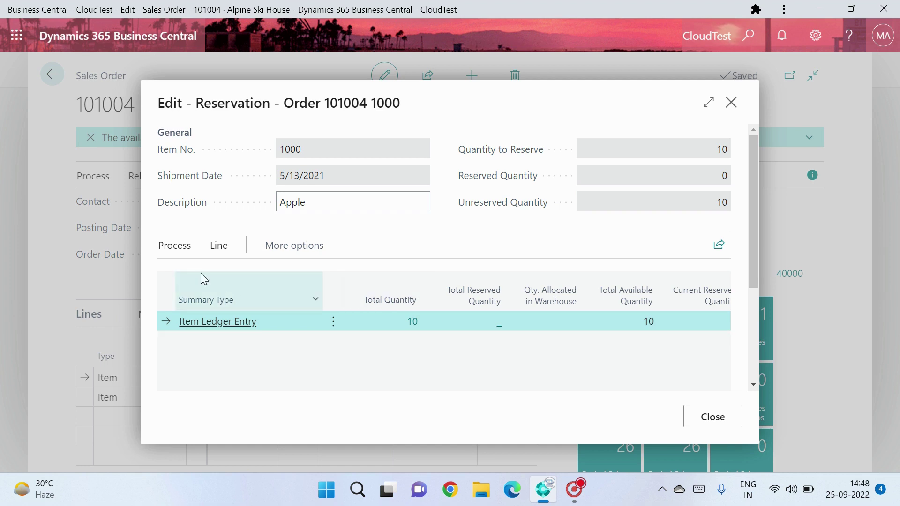
{"action": "left_click", "coordinate": [182, 249]}
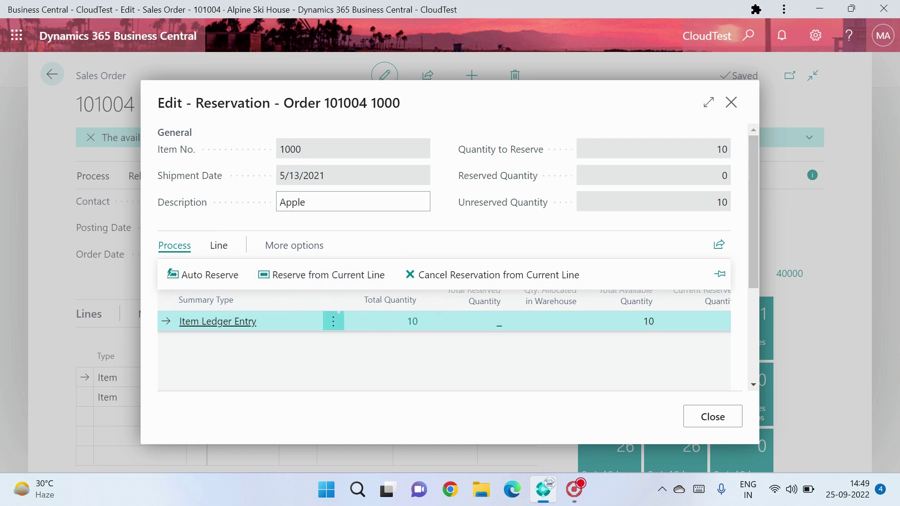
{"action": "left_click", "coordinate": [337, 280]}
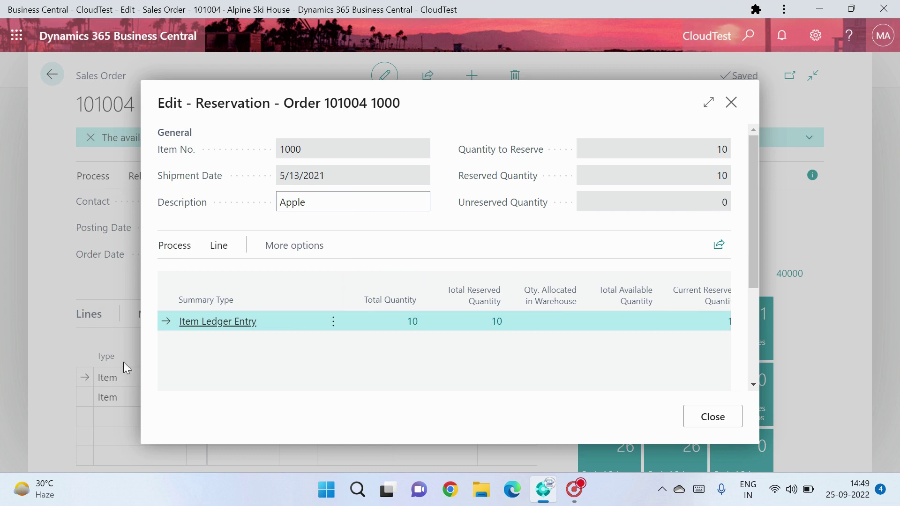
{"action": "left_click", "coordinate": [712, 417]}
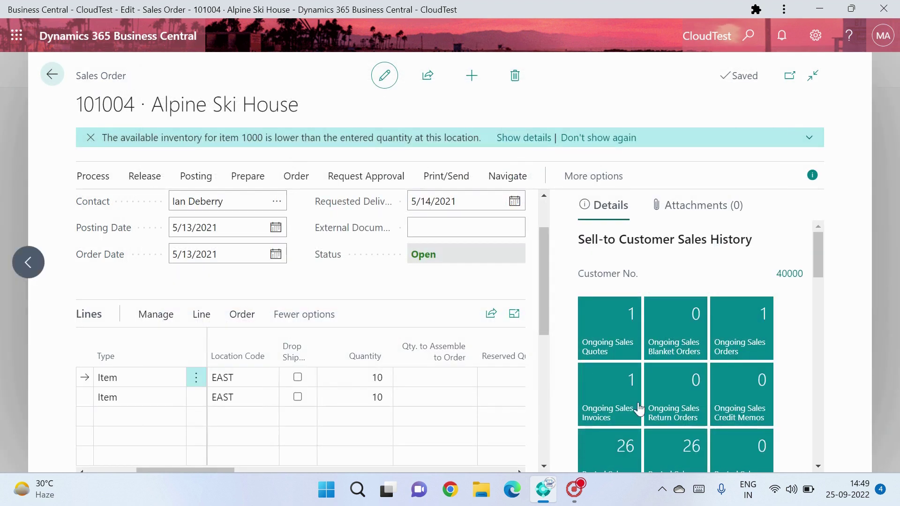
{"action": "left_click", "coordinate": [352, 377]}
{"action": "left_click_drag", "start_coordinate": [229, 471], "coordinate": [258, 468]}
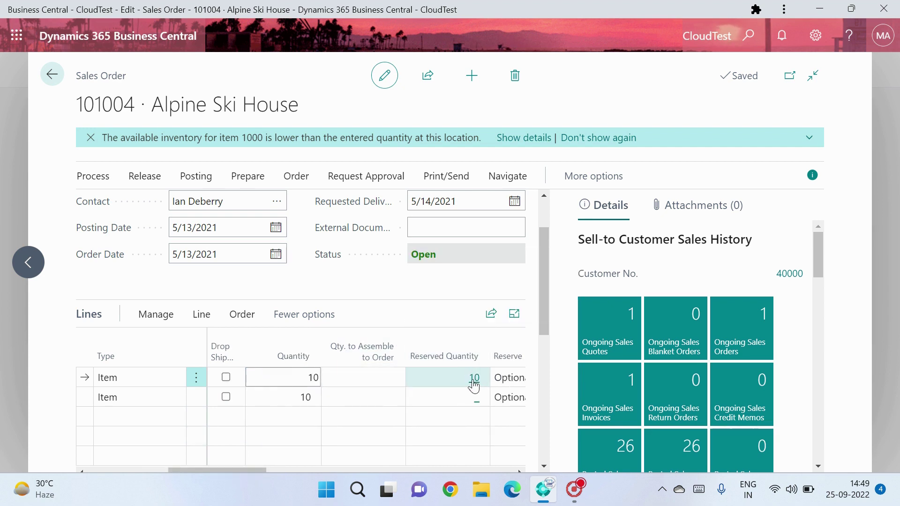
Try to reserve the second Apple line from the same Item Ledger Entry and close the reservation window.
{"action": "left_click", "coordinate": [283, 404]}
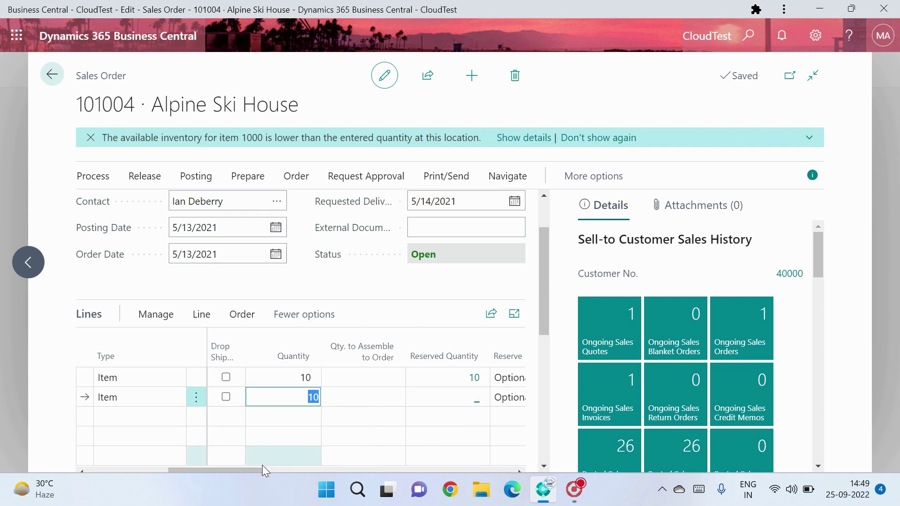
{"action": "left_click_drag", "start_coordinate": [262, 468], "coordinate": [198, 463]}
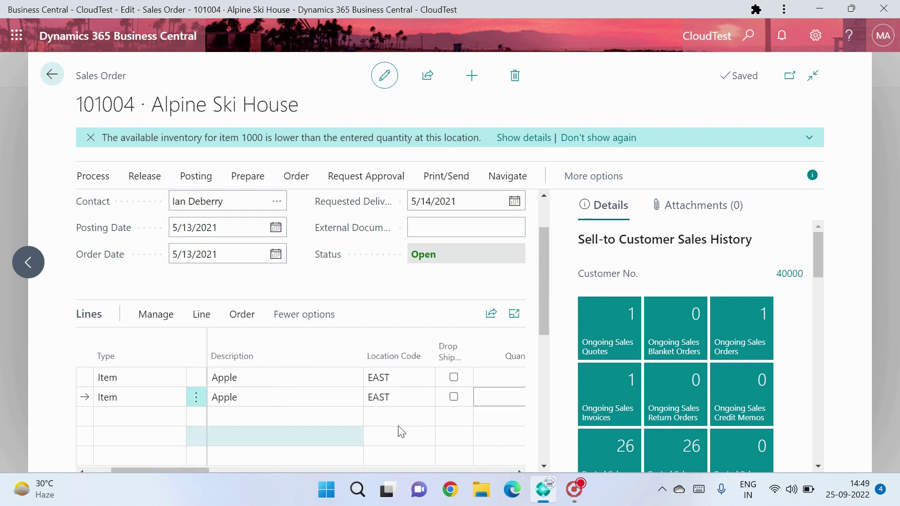
{"action": "left_click", "coordinate": [220, 397]}
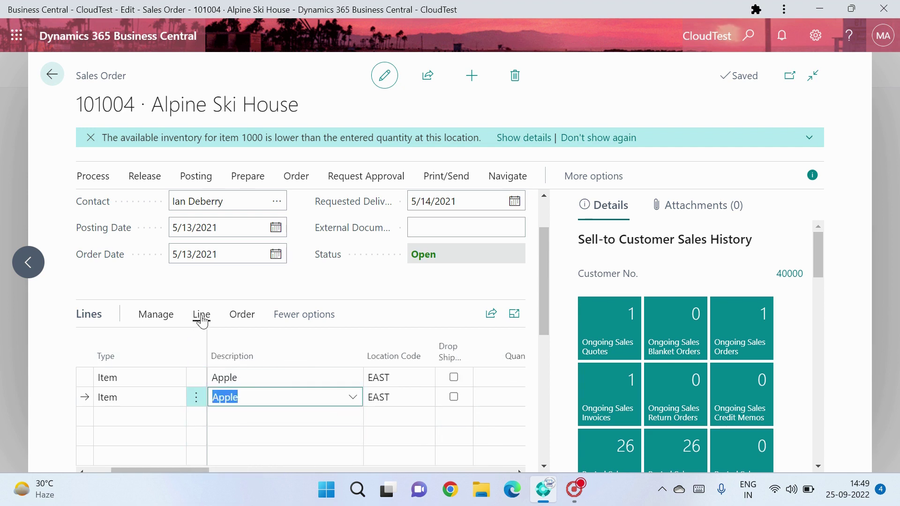
{"action": "left_click", "coordinate": [202, 321]}
{"action": "left_click", "coordinate": [146, 345]}
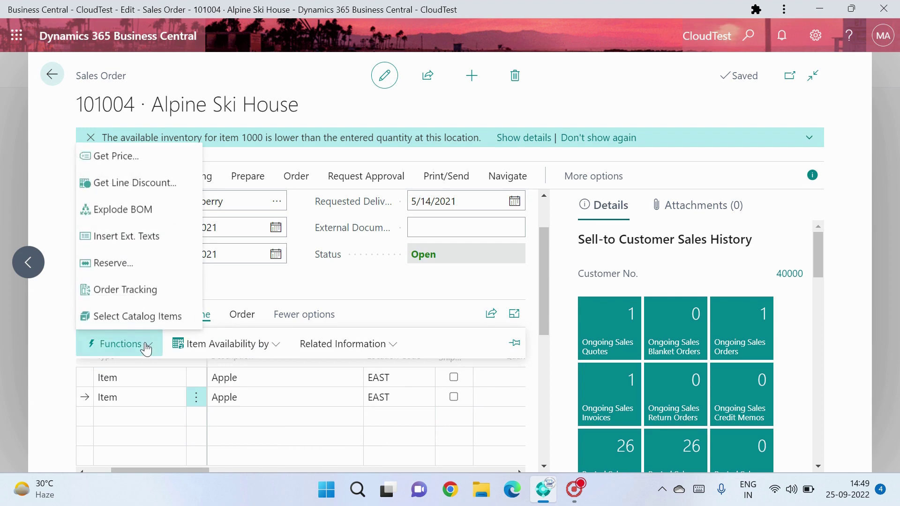
{"action": "left_click", "coordinate": [156, 265]}
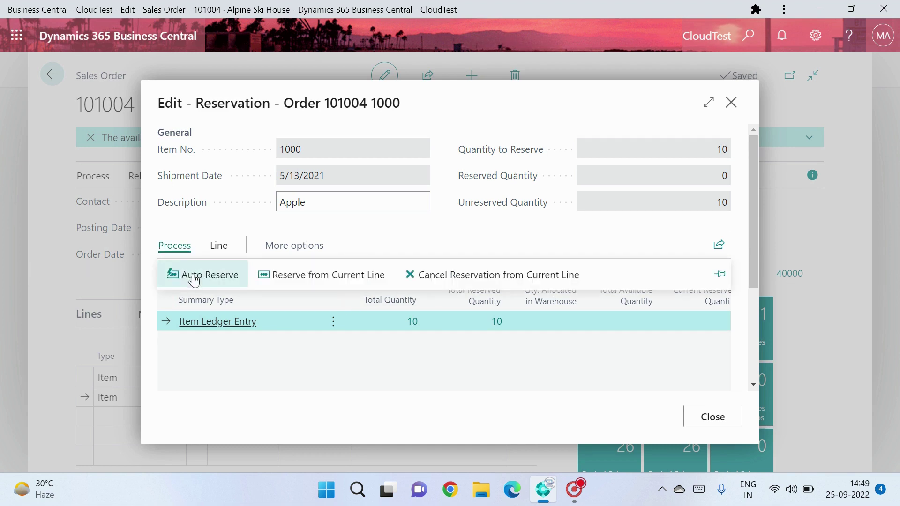
{"action": "left_click", "coordinate": [288, 275]}
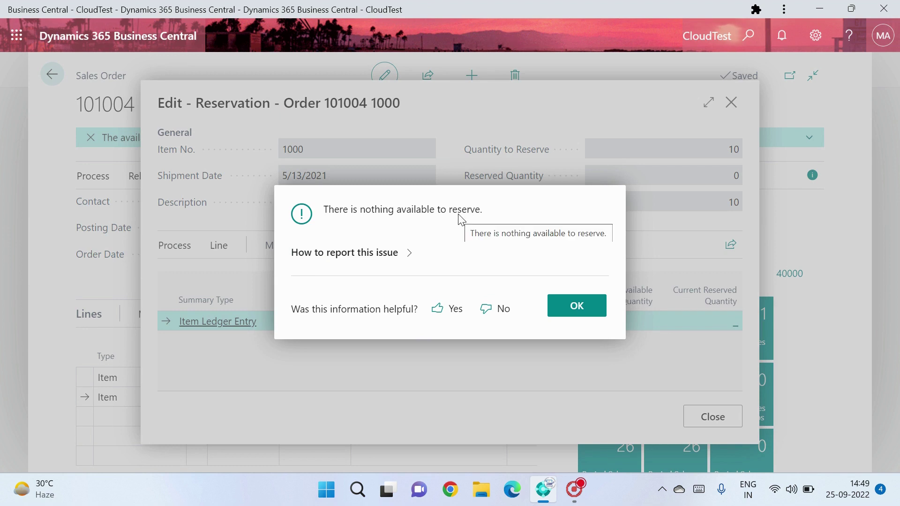
{"action": "left_click", "coordinate": [577, 311]}
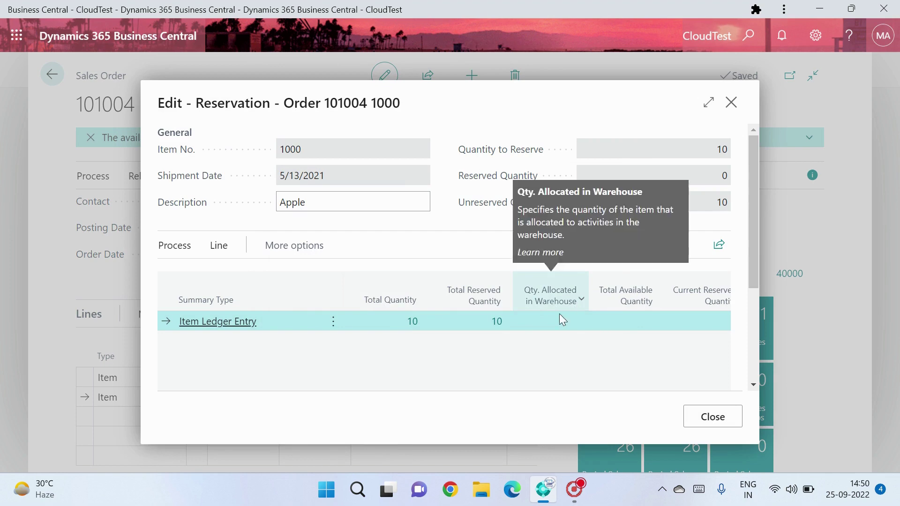
{"action": "left_click", "coordinate": [712, 417]}
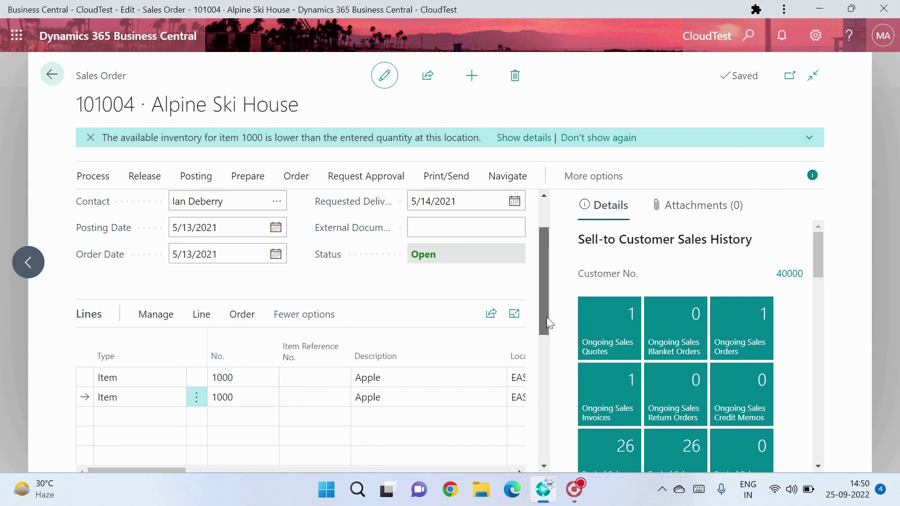
Compare the Quantity and Reserved Quantity values of the two Apple lines.
{"action": "scroll", "coordinate": [546, 317], "scroll_direction": "down", "scroll_amount": 1}
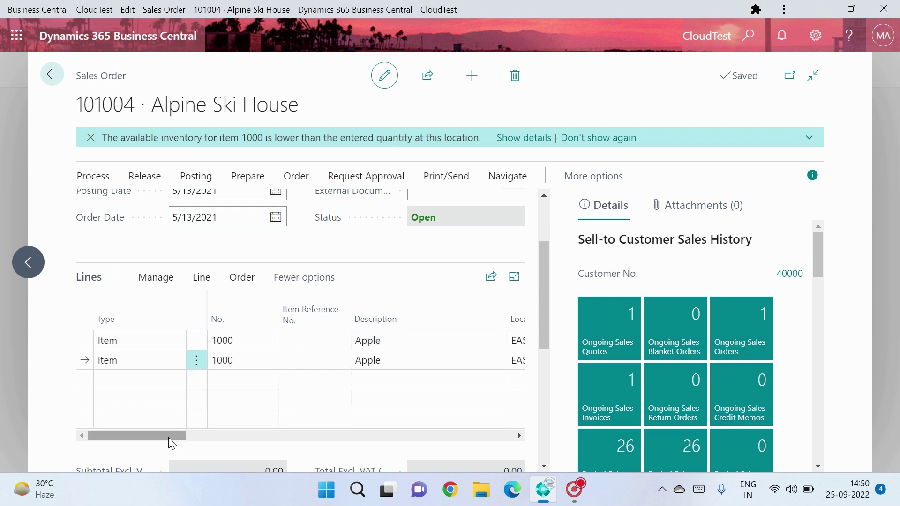
{"action": "left_click_drag", "start_coordinate": [168, 437], "coordinate": [242, 431]}
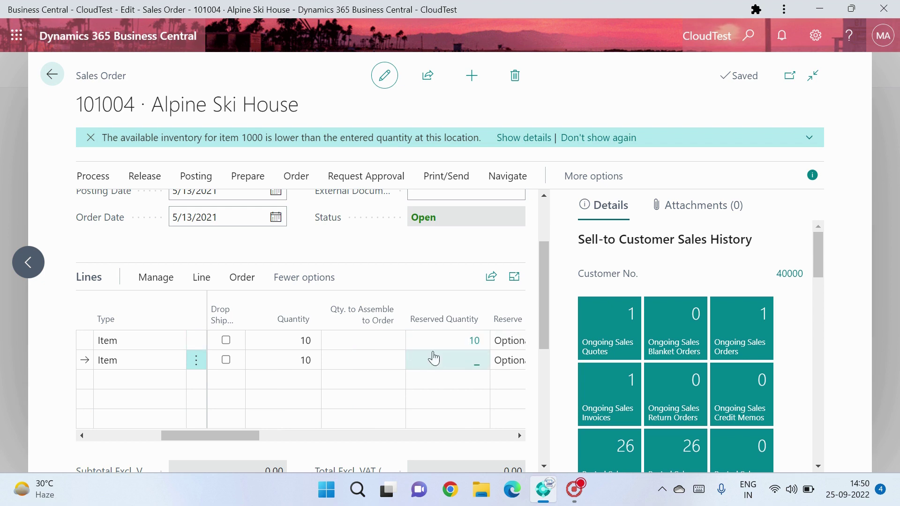
{"action": "left_click", "coordinate": [292, 341]}
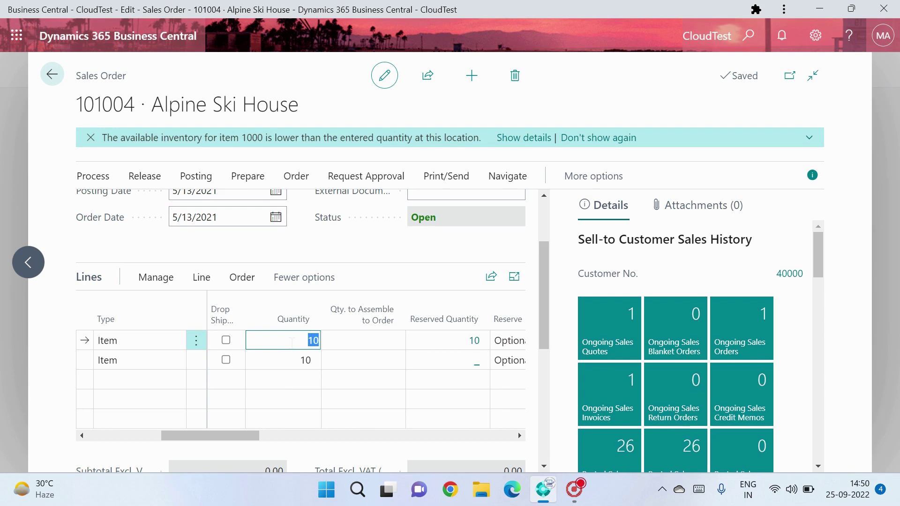
Set the first Apple line's Quantity to 5 and check its Reserved Quantity.
{"action": "type", "text": "5"}
{"action": "key", "text": "Tab"}
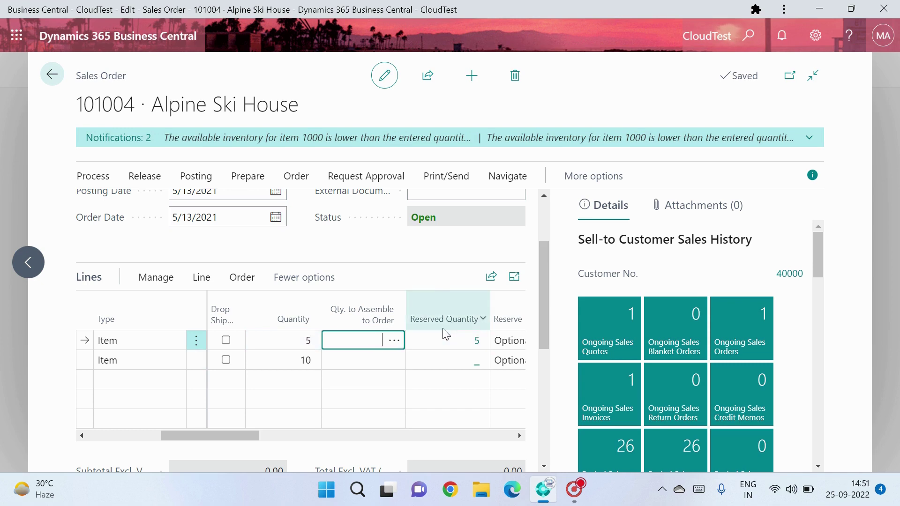
{"action": "mouse_move", "coordinate": [444, 330]}
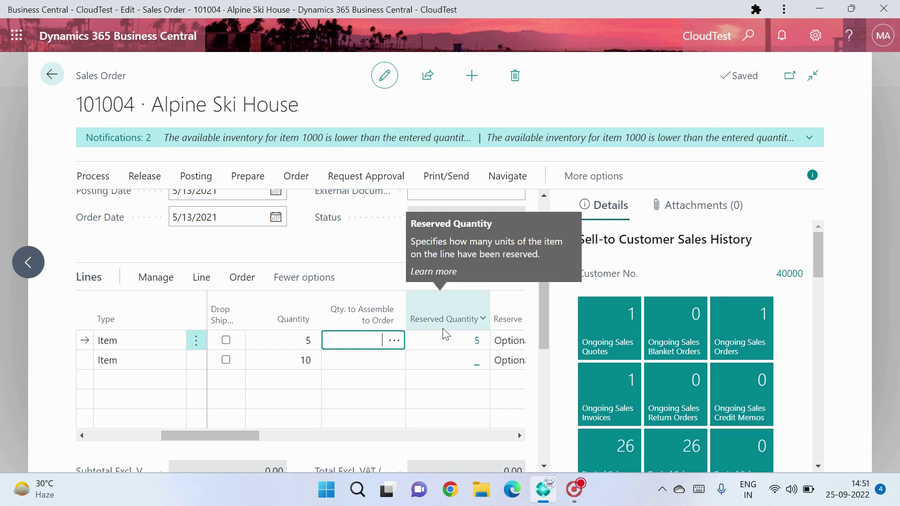
Reserve the second Apple line from the Item Ledger Entry with Reserve from Current Line, and compare both lines' Reserved Quantity values.
{"action": "left_click", "coordinate": [292, 361]}
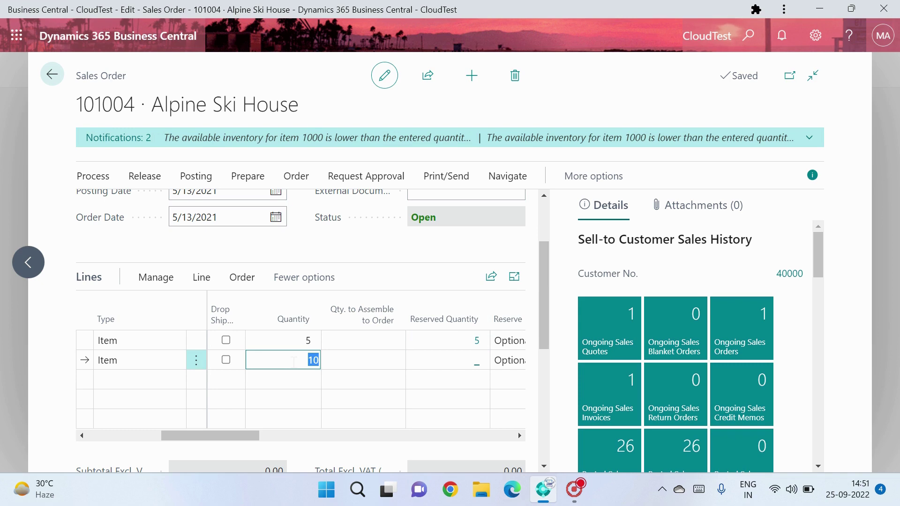
{"action": "left_click", "coordinate": [205, 281]}
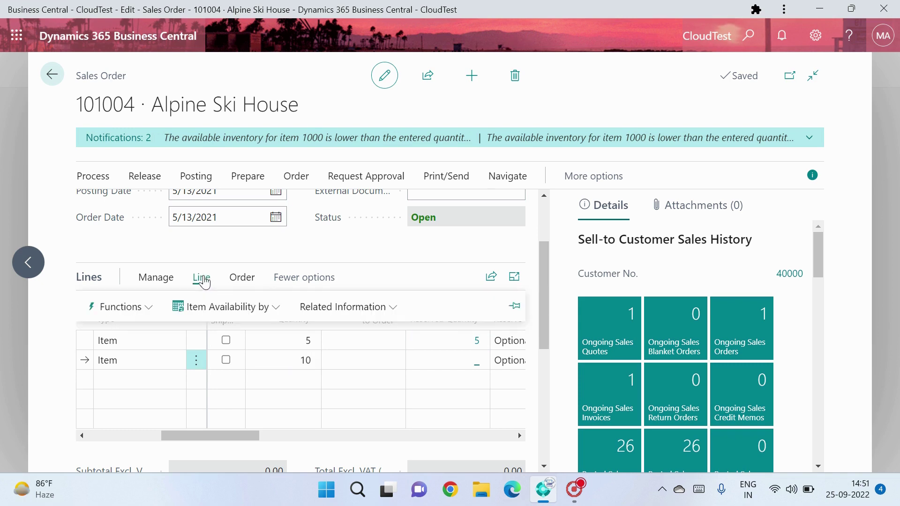
{"action": "left_click", "coordinate": [139, 308]}
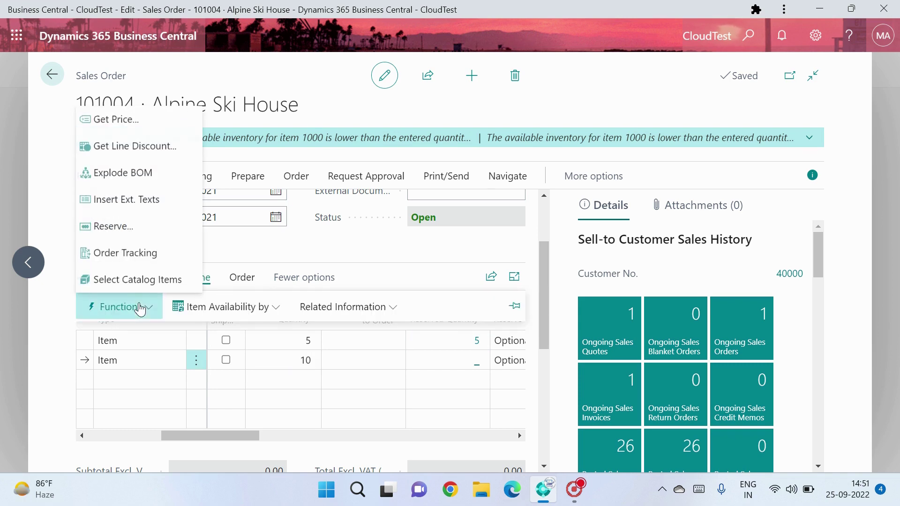
{"action": "left_click", "coordinate": [142, 229]}
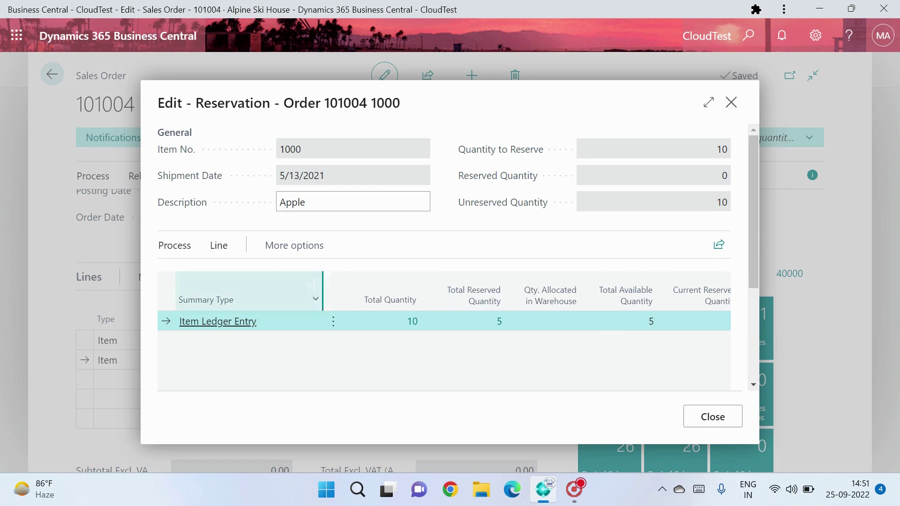
{"action": "left_click", "coordinate": [175, 245]}
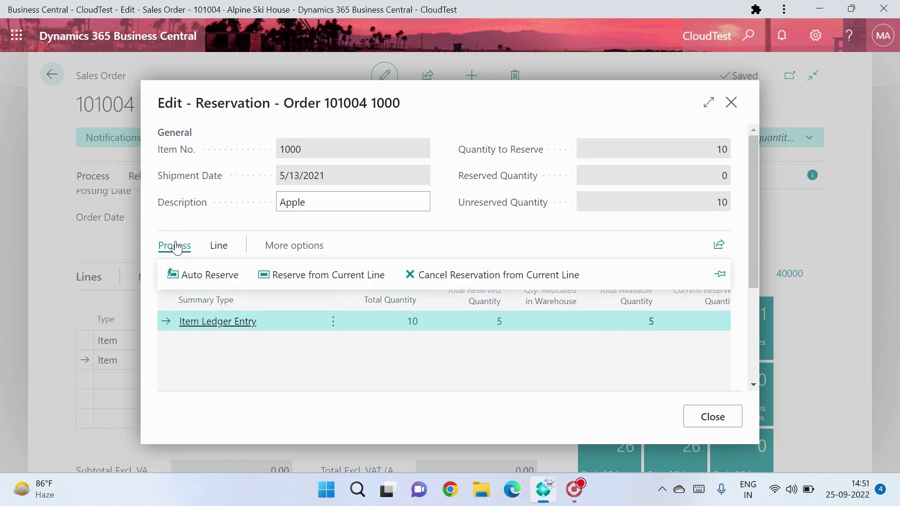
{"action": "left_click", "coordinate": [313, 277]}
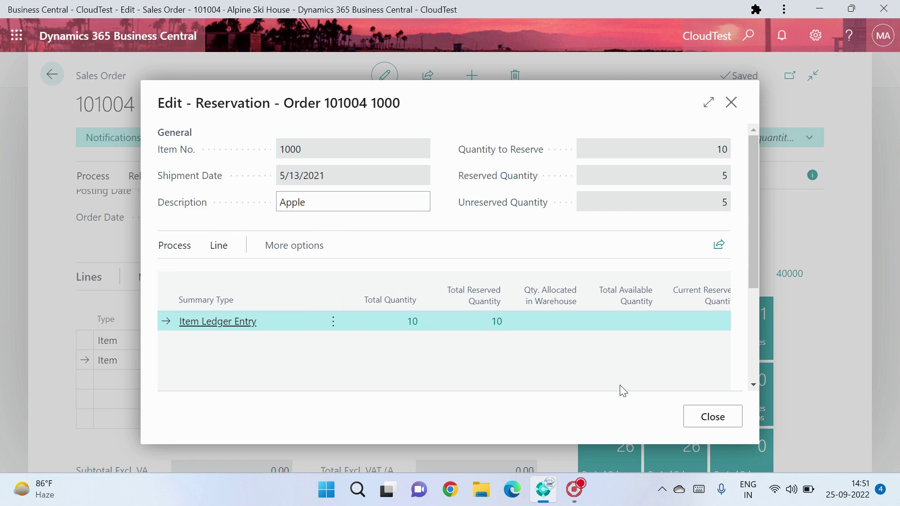
{"action": "left_click", "coordinate": [705, 424]}
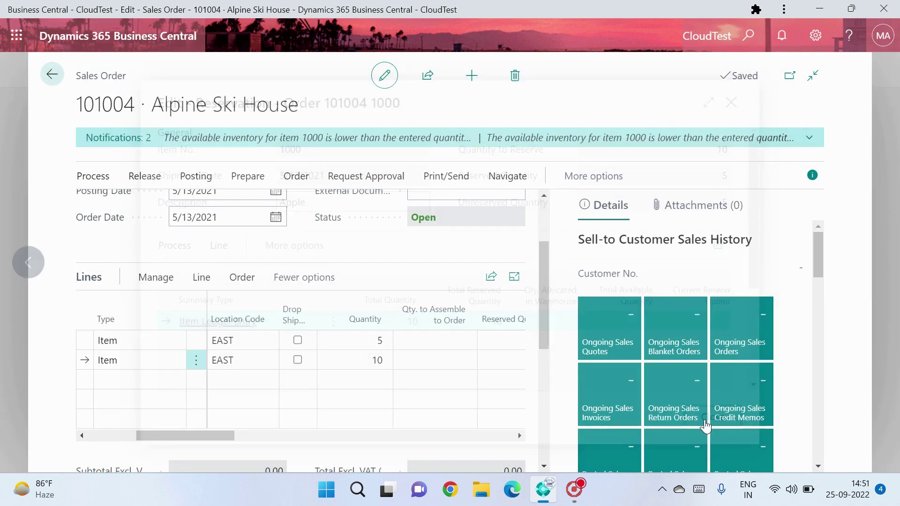
{"action": "left_click", "coordinate": [235, 434]}
{"action": "left_click_drag", "start_coordinate": [251, 436], "coordinate": [212, 437]}
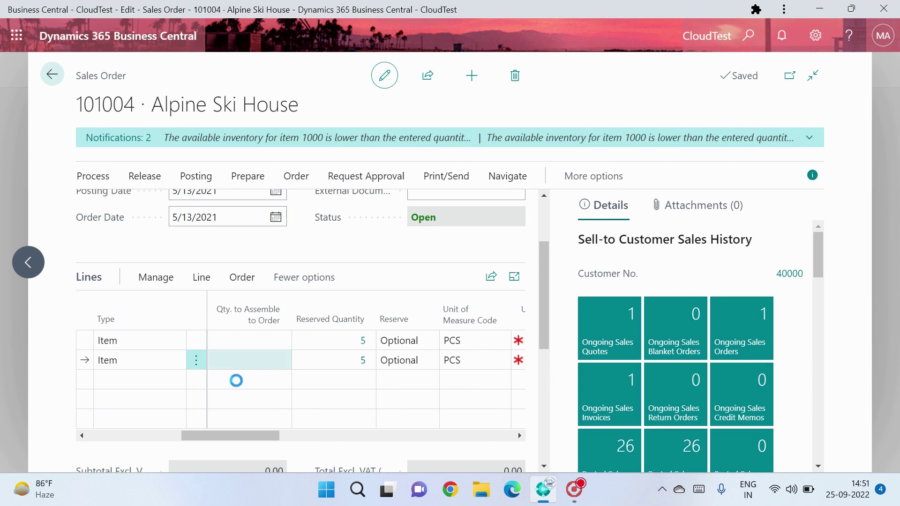
Leave the sales order and open the Apple item card from the item list.
{"action": "key", "text": "Escape"}
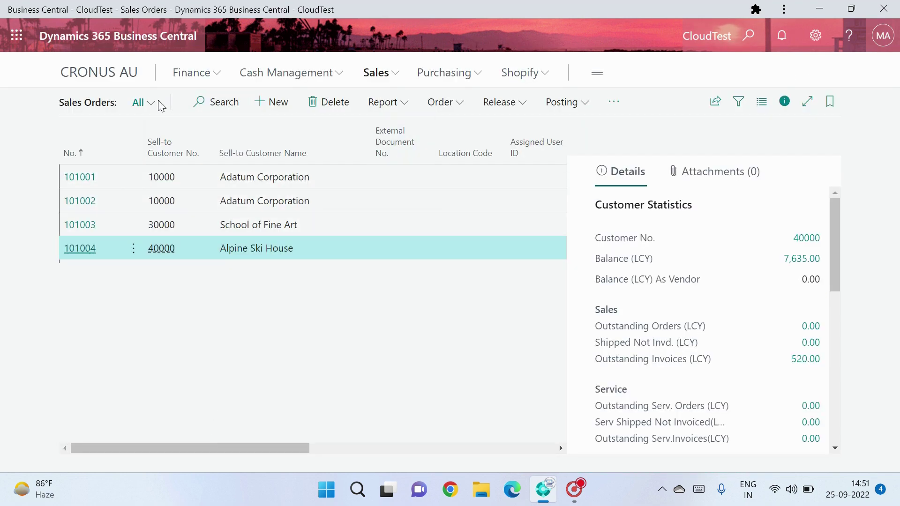
{"action": "left_click", "coordinate": [118, 80]}
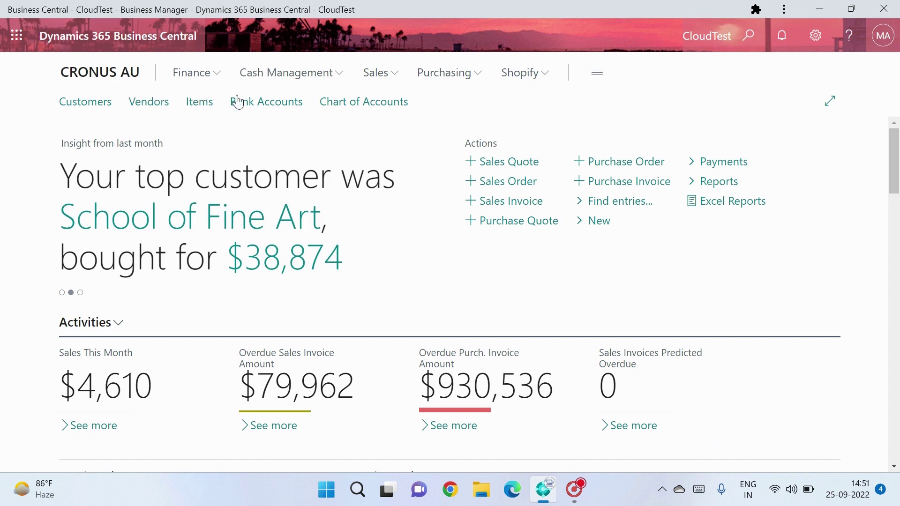
{"action": "left_click", "coordinate": [199, 103]}
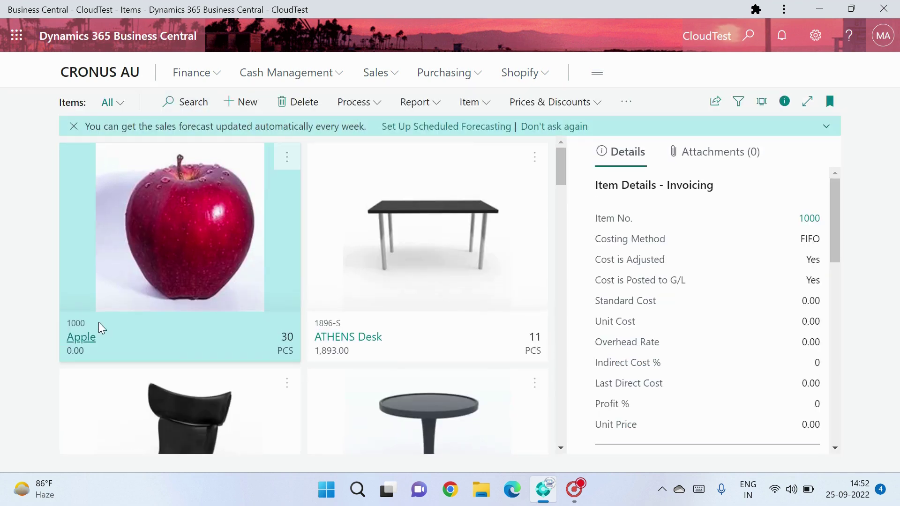
{"action": "left_click", "coordinate": [82, 337]}
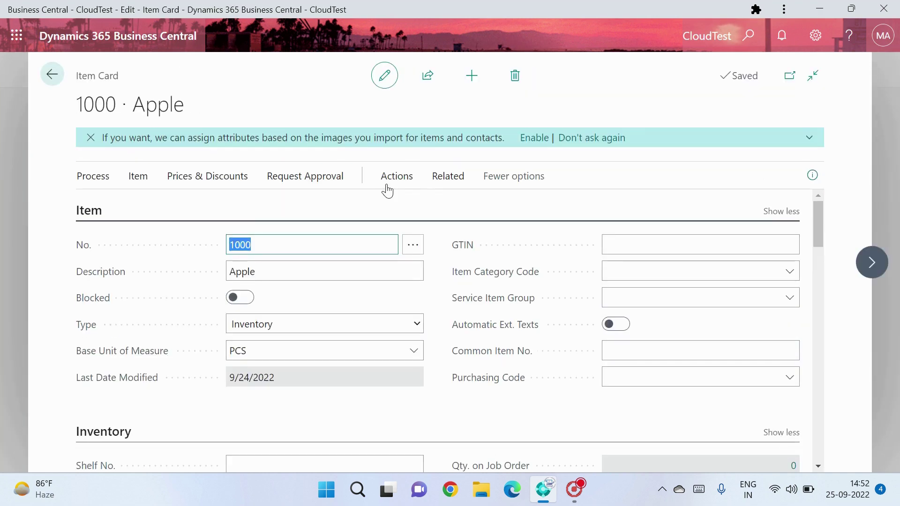
Open Apple's reservation entries and examine their location, quantity, Reserved For and Reserved From columns.
{"action": "left_click", "coordinate": [442, 182]}
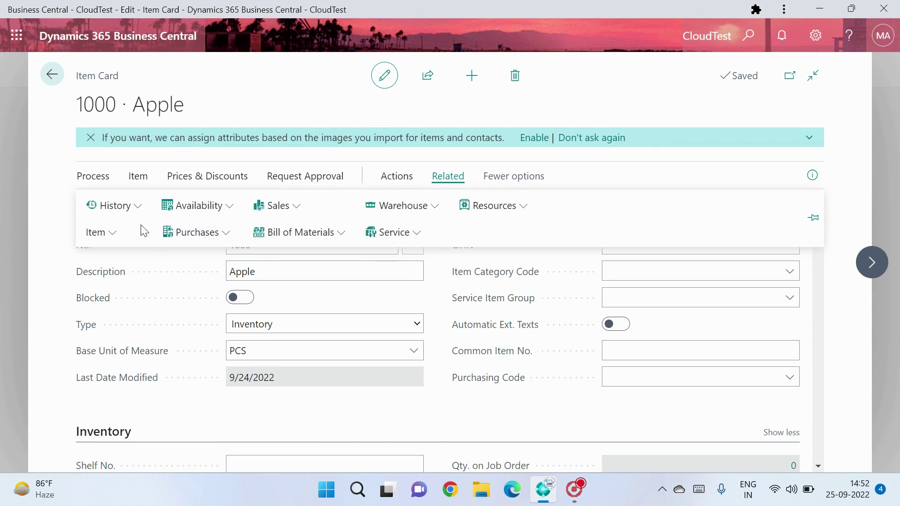
{"action": "left_click", "coordinate": [138, 216]}
{"action": "mouse_move", "coordinate": [177, 231]}
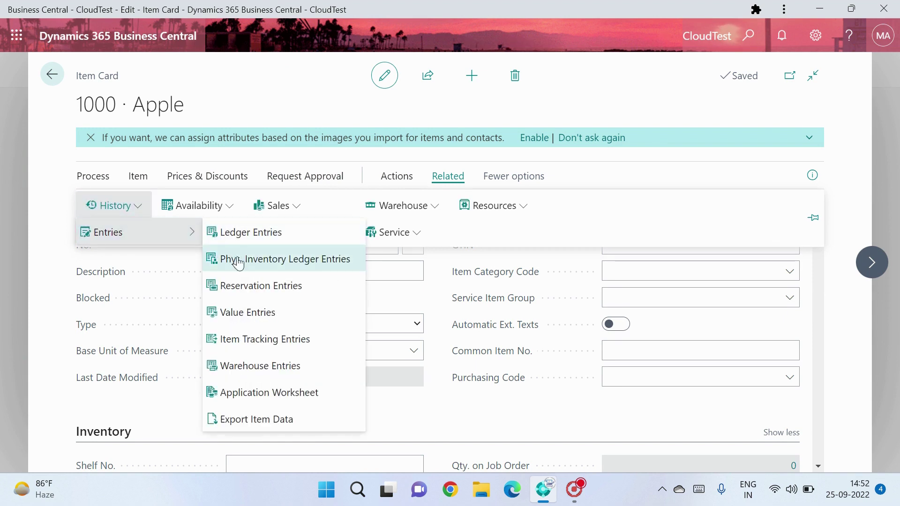
{"action": "left_click", "coordinate": [280, 291]}
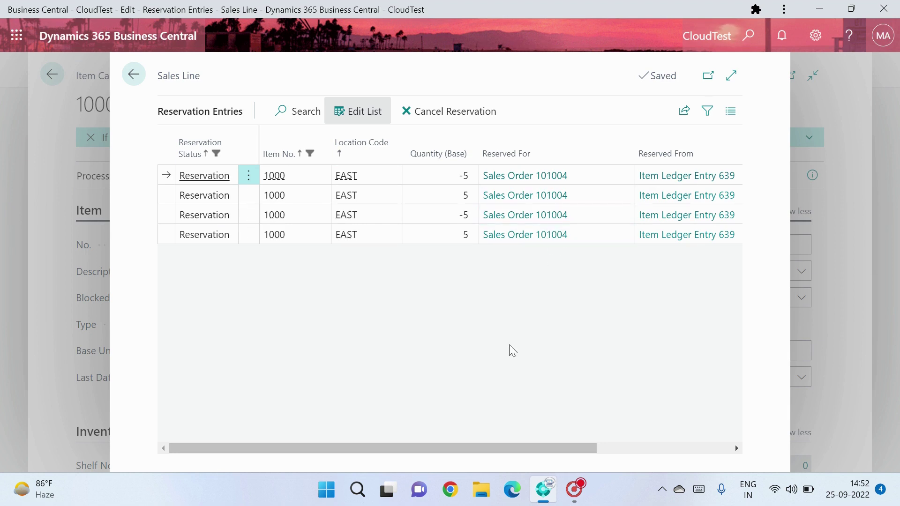
{"action": "left_click_drag", "start_coordinate": [508, 449], "coordinate": [524, 448]}
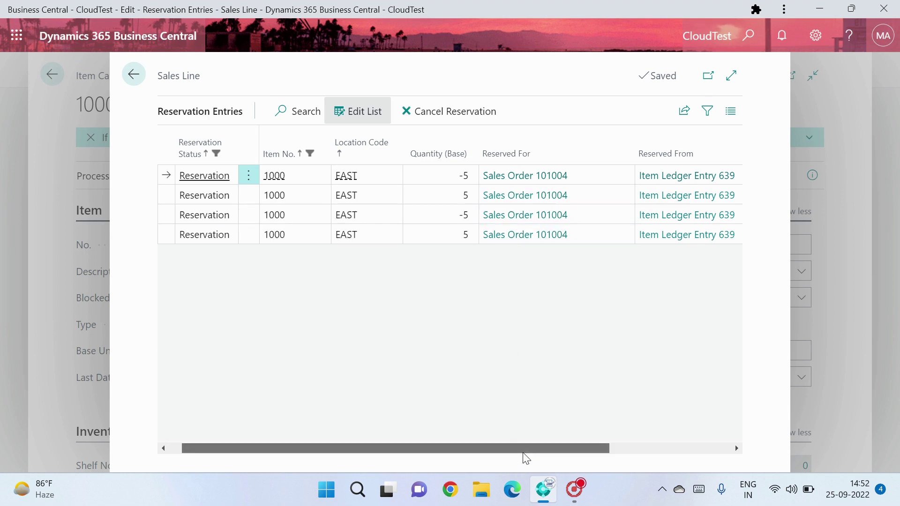